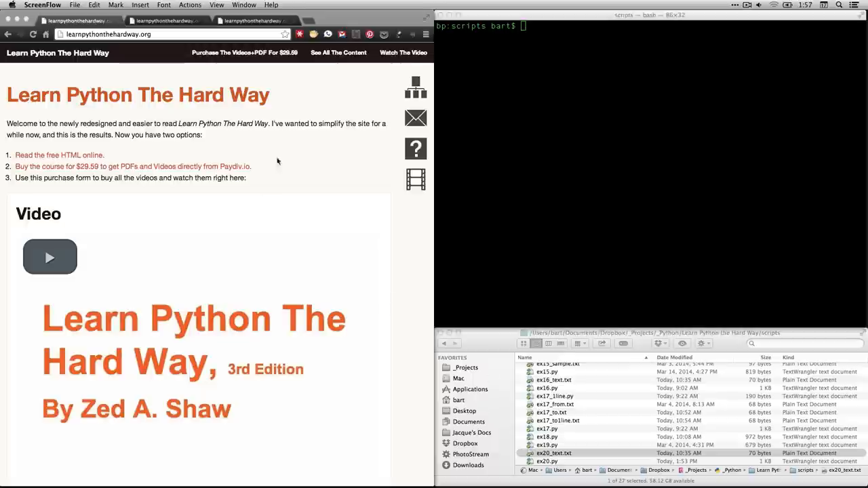
Open the free HTML book and go to the Exercise 20: Functions And Files lesson
{"action": "left_click", "coordinate": [338, 95]}
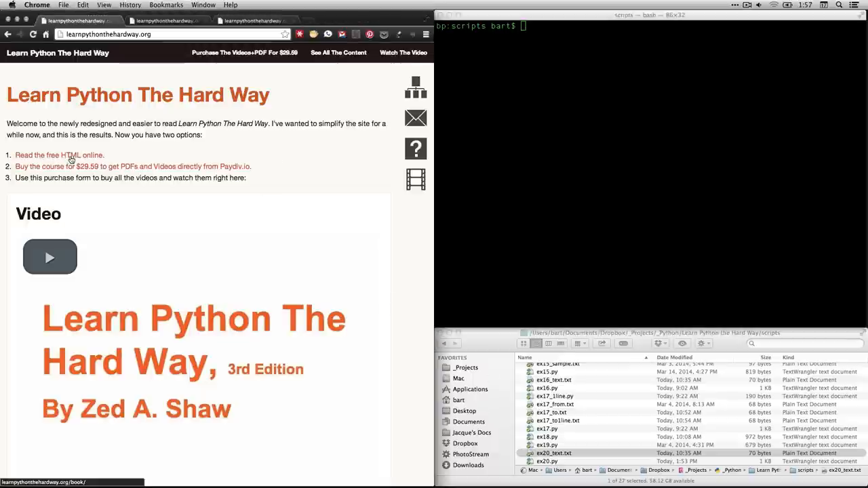
{"action": "left_click", "coordinate": [85, 157]}
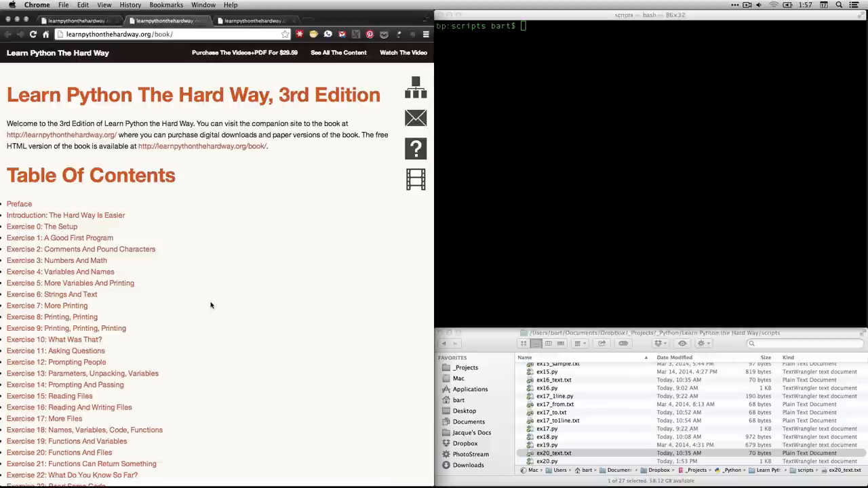
{"action": "triple_click", "coordinate": [160, 457]}
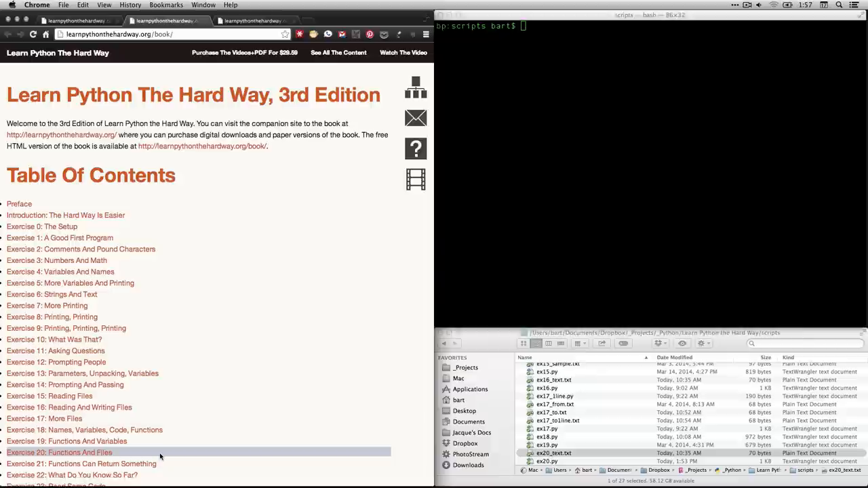
{"action": "left_click", "coordinate": [104, 454]}
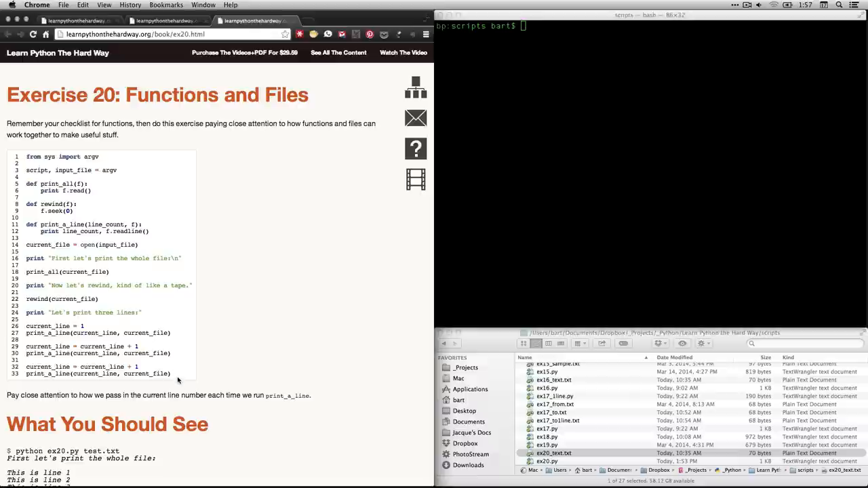
Select the entire Exercise 20 code listing on the page, then clear the selection
{"action": "left_click_drag", "start_coordinate": [178, 379], "coordinate": [29, 159]}
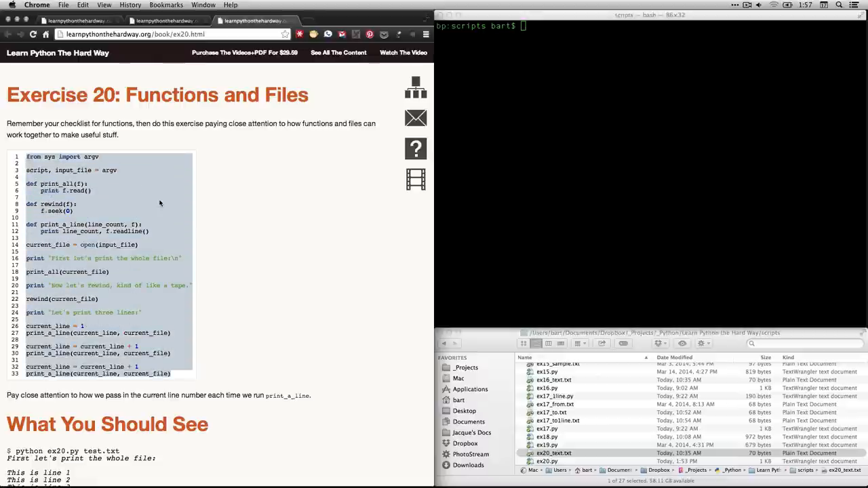
{"action": "left_click", "coordinate": [254, 264]}
Switch to ex20.py and paste the 'from sys import argv' and 'script, input_file = argv' lines
{"action": "key", "text": "super+Tab"}
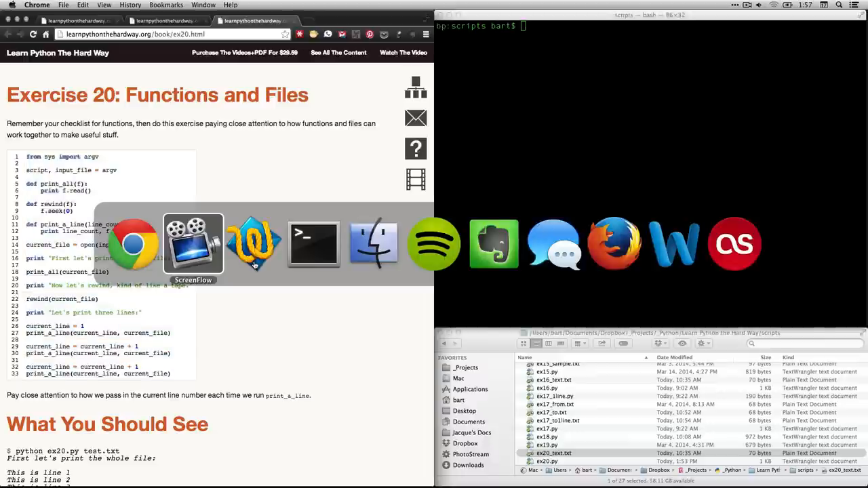
{"action": "key", "text": "Tab"}
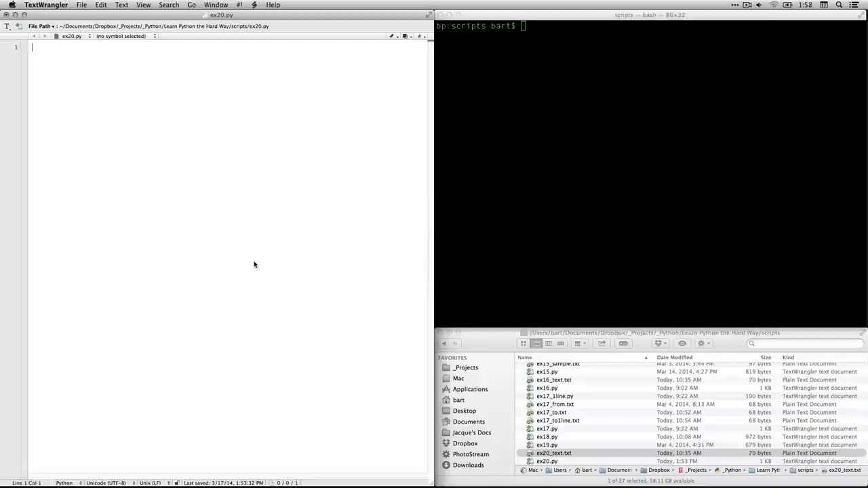
{"action": "type", "text": "from sys import argv"}
{"action": "key", "text": "Down"}
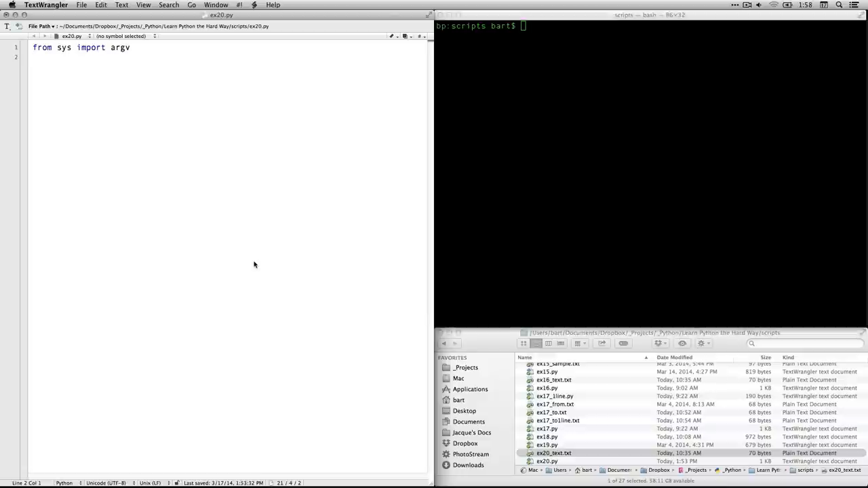
{"action": "type", "text": "script, input_file = argv"}
{"action": "left_click", "coordinate": [254, 265]}
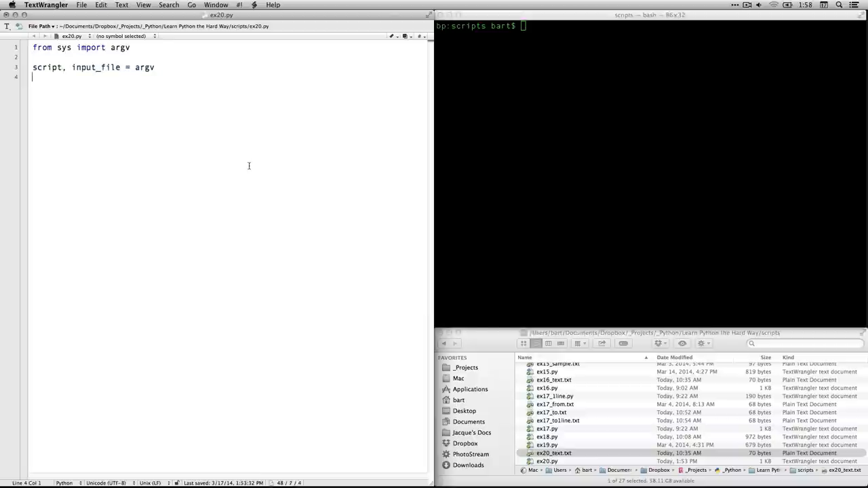
Point out script and input_file on line 3, then paste the commented print_all function
{"action": "left_click", "coordinate": [484, 80]}
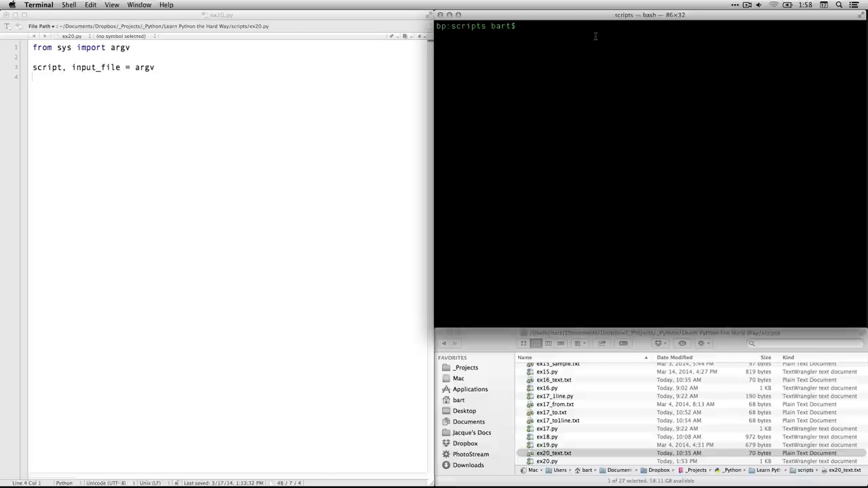
{"action": "double_click", "coordinate": [47, 67]}
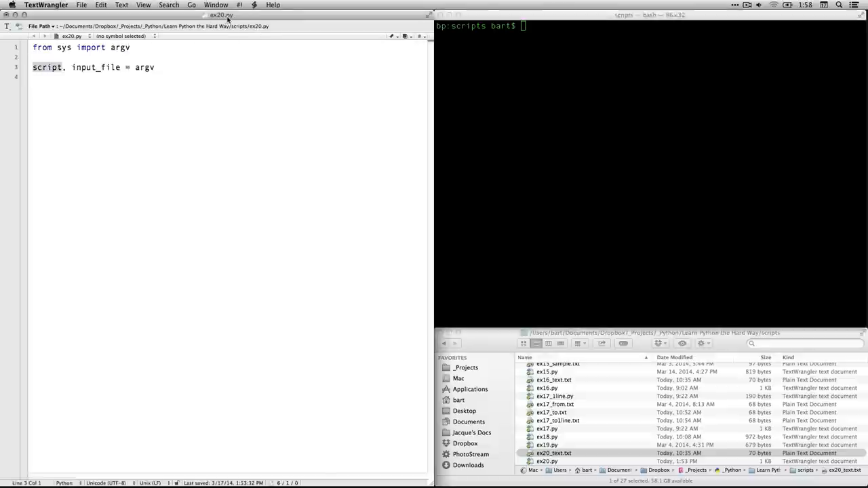
{"action": "left_click", "coordinate": [168, 100]}
{"action": "left_click", "coordinate": [81, 67]}
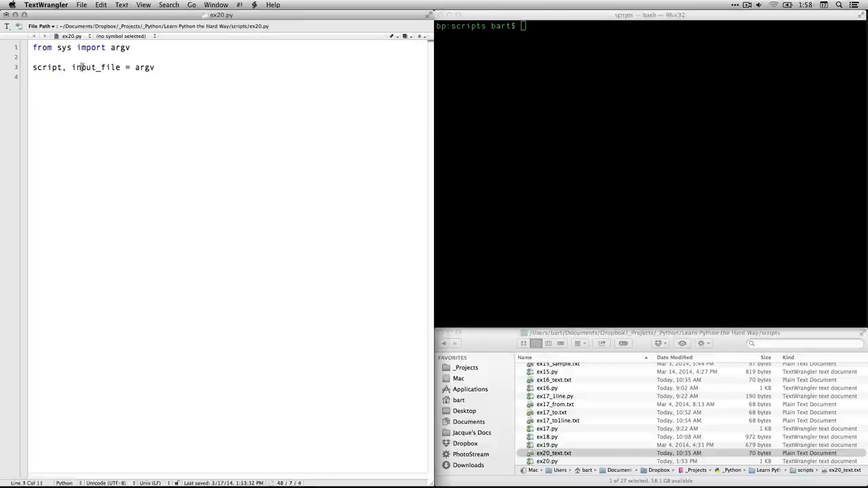
{"action": "double_click", "coordinate": [81, 67]}
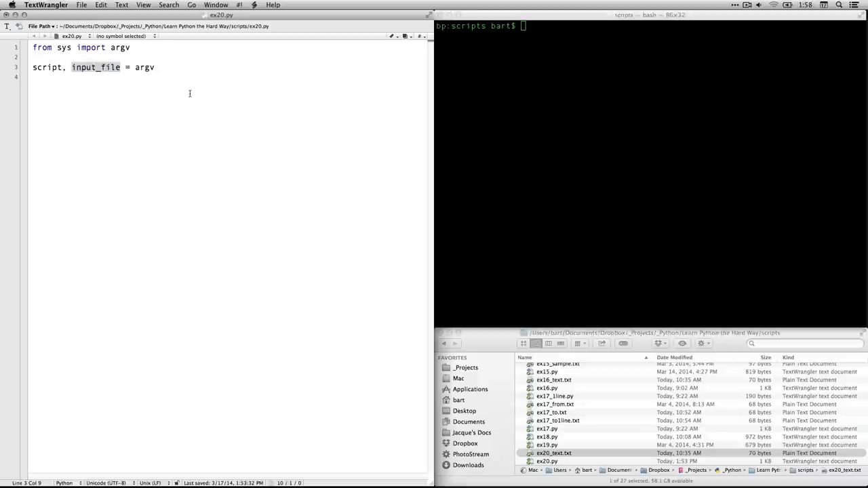
{"action": "left_click", "coordinate": [568, 87]}
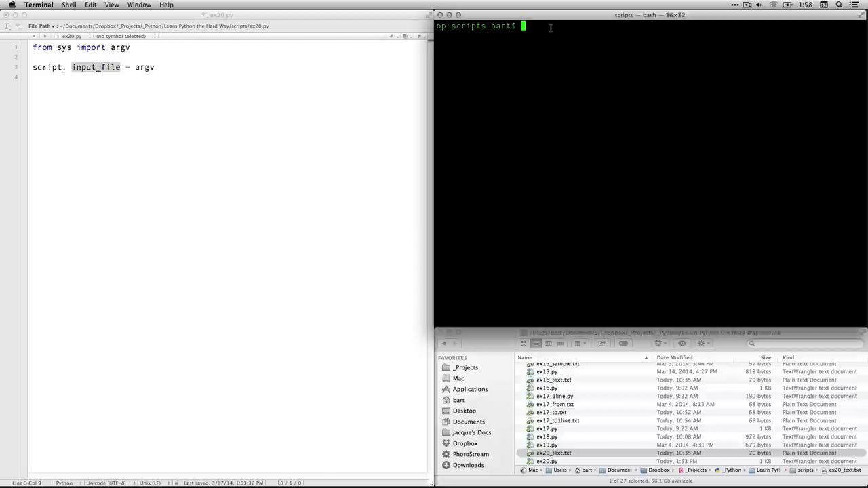
{"action": "left_click", "coordinate": [236, 186]}
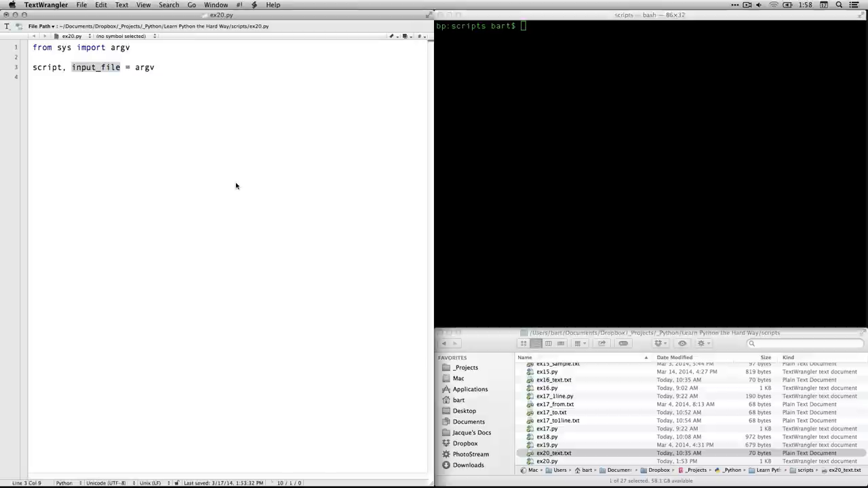
{"action": "type", "text": "# Create a function to display an entire text # file. \"f\" is just a variable name for the file. def print_all(f):     print f.read()"}
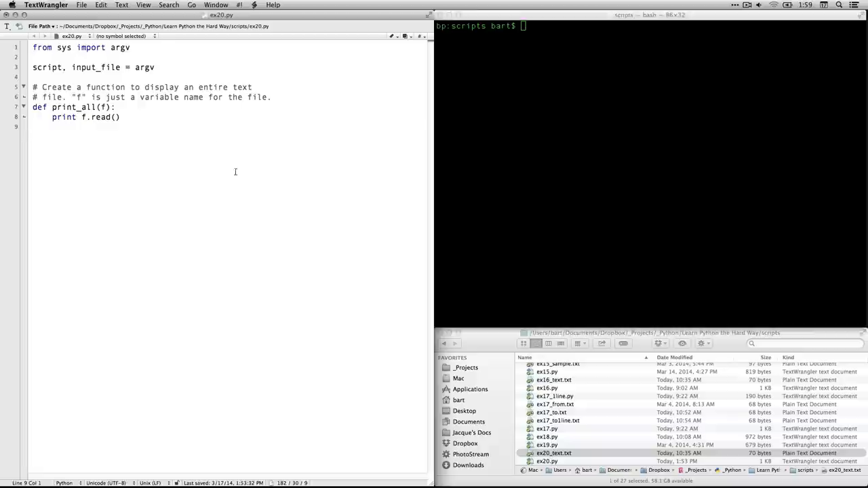
Walk through def, print_all and the parameter f on line 7
{"action": "double_click", "coordinate": [41, 107]}
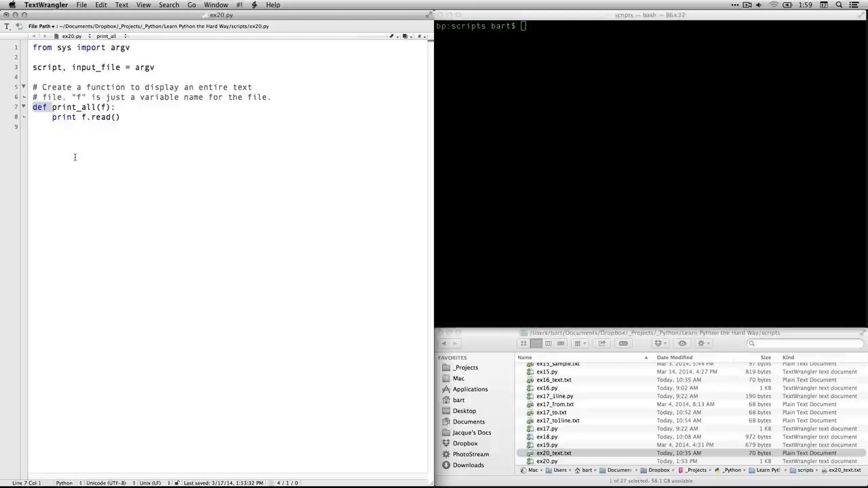
{"action": "double_click", "coordinate": [68, 108]}
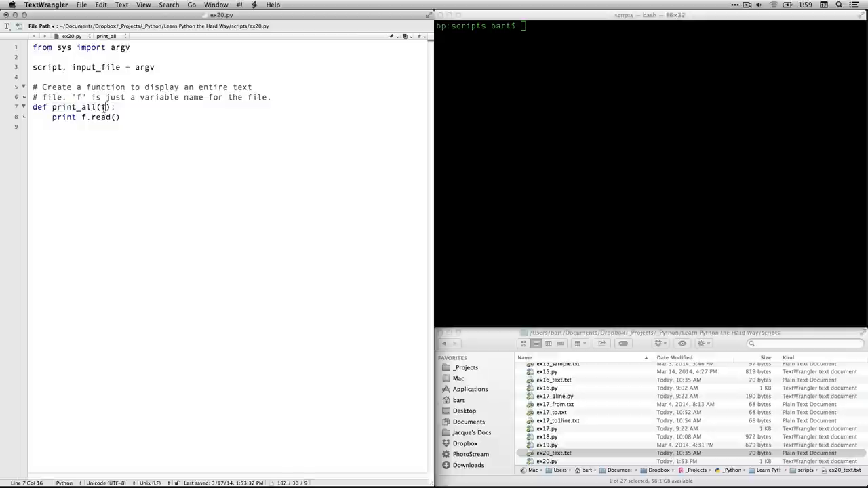
{"action": "double_click", "coordinate": [105, 107]}
{"action": "left_click", "coordinate": [121, 107]}
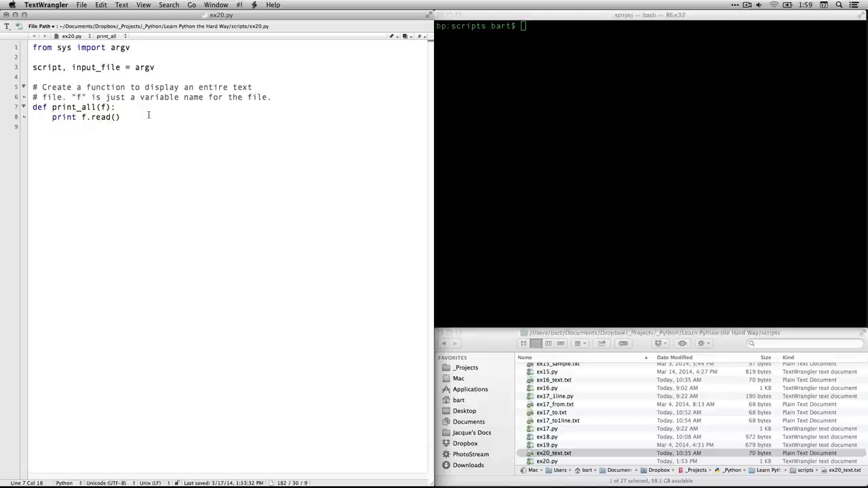
Walk through print and f.read() on line 8, then place the cursor below print_all
{"action": "left_click", "coordinate": [61, 116]}
{"action": "double_click", "coordinate": [61, 117]}
{"action": "left_click", "coordinate": [541, 122]}
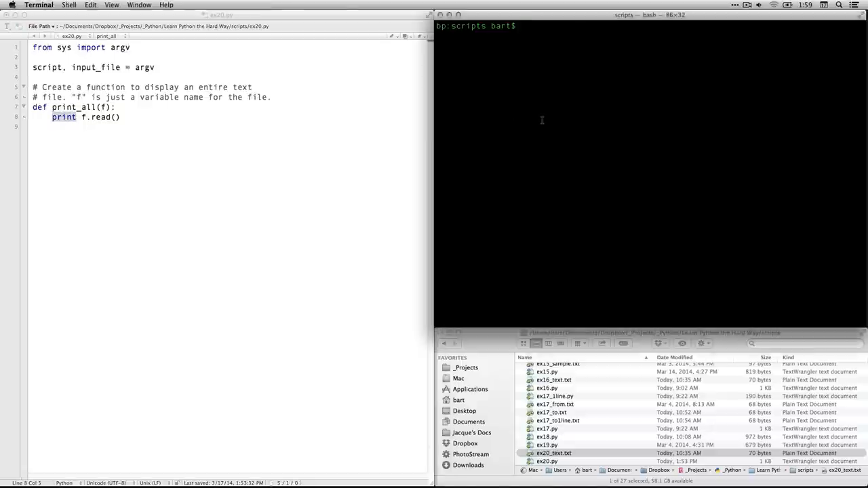
{"action": "left_click", "coordinate": [106, 119]}
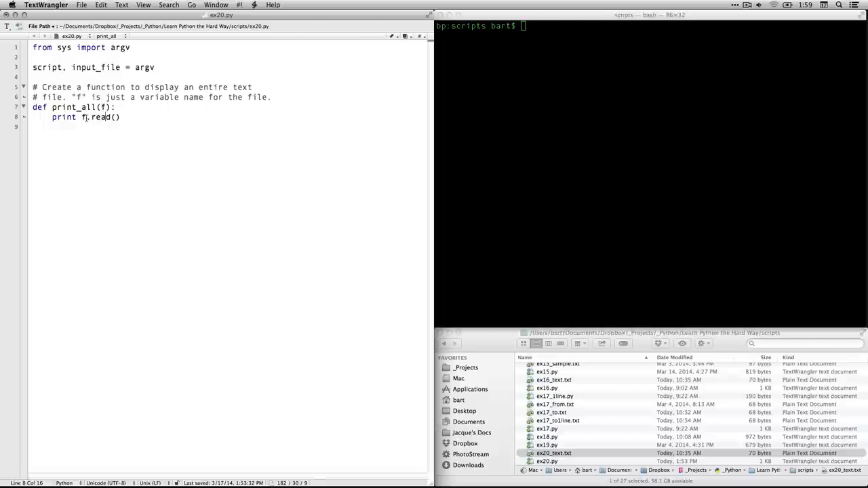
{"action": "double_click", "coordinate": [83, 117]}
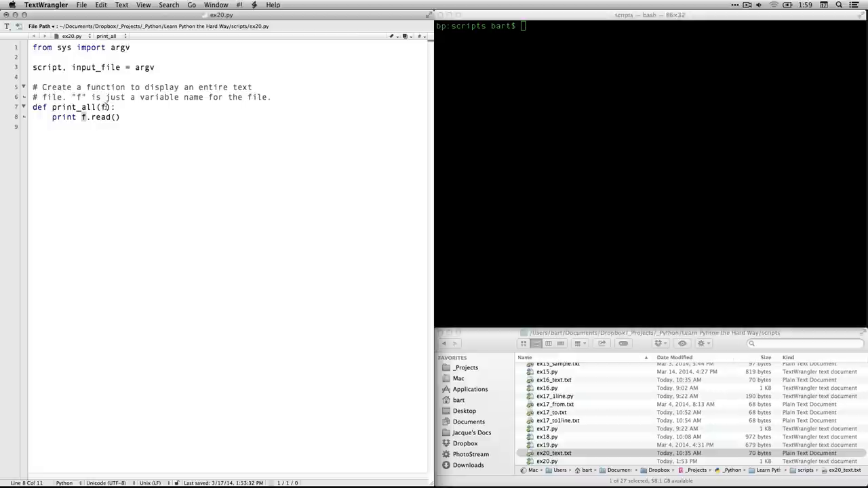
{"action": "double_click", "coordinate": [101, 116]}
{"action": "left_click", "coordinate": [87, 116]}
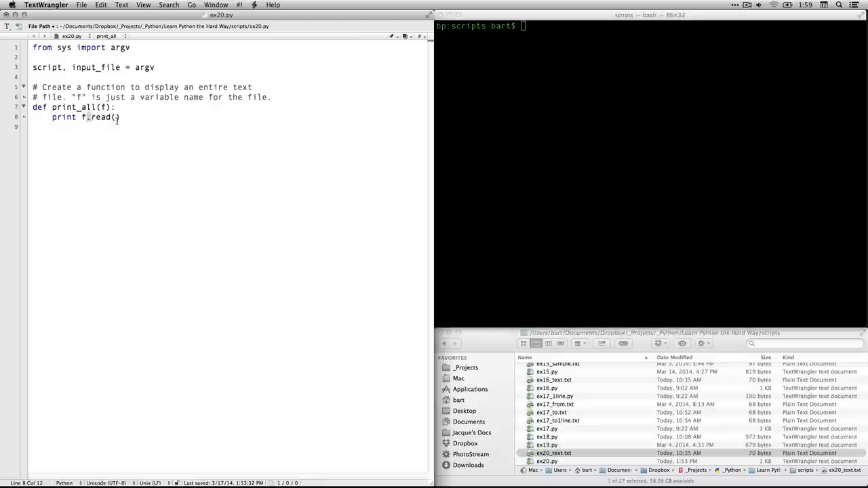
{"action": "double_click", "coordinate": [99, 116]}
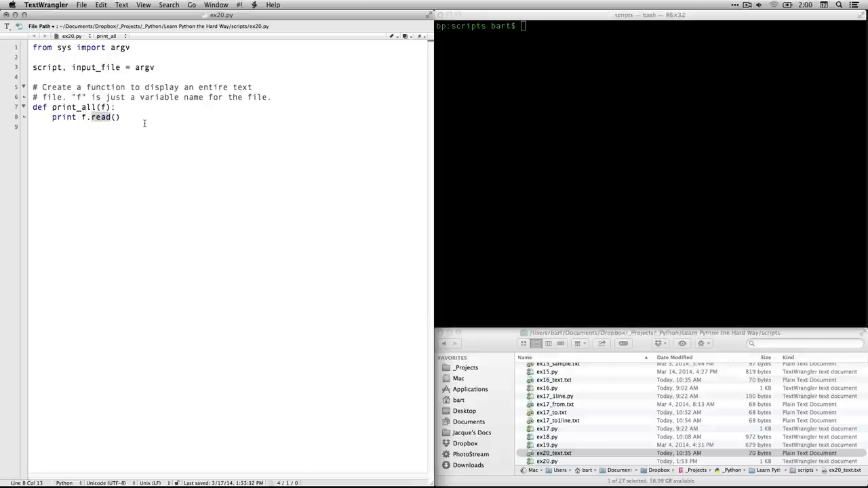
{"action": "left_click", "coordinate": [144, 123]}
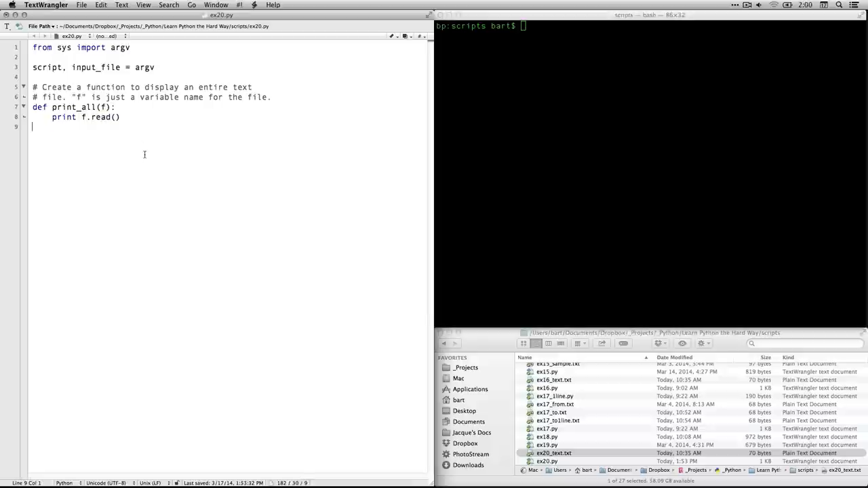
{"action": "type", "text": "# Create a function to go the beginning of a file # (i.e., byte 0). def rewind(f):     f.seek(0)"}
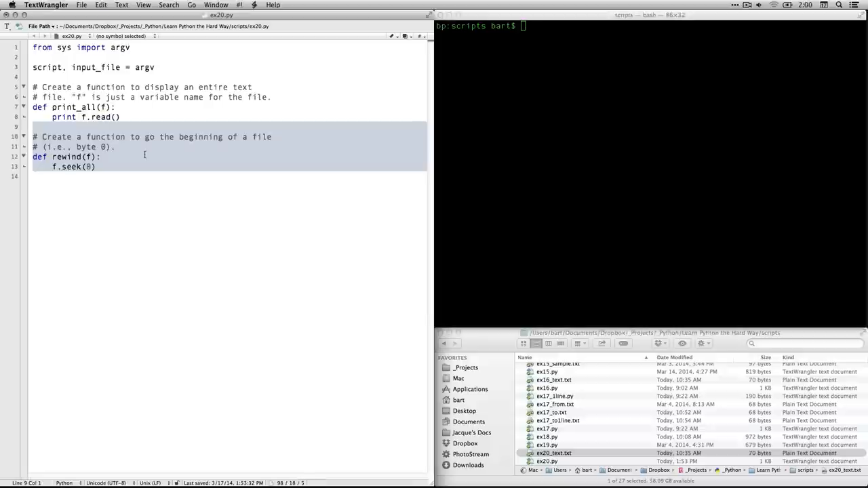
{"action": "left_click", "coordinate": [144, 155]}
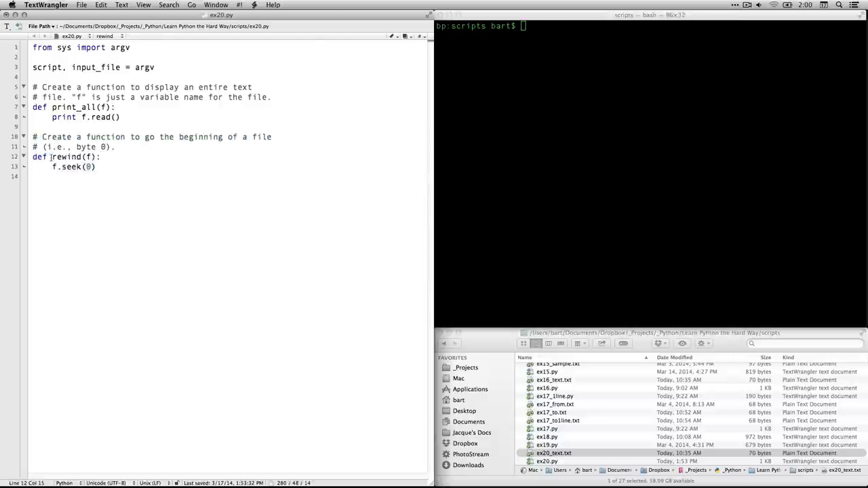
{"action": "left_click_drag", "start_coordinate": [52, 157], "coordinate": [33, 157]}
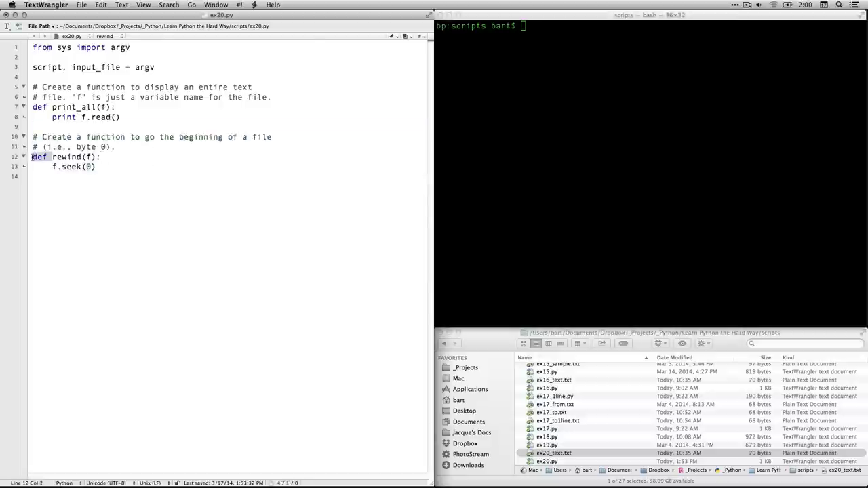
{"action": "double_click", "coordinate": [67, 157]}
{"action": "double_click", "coordinate": [88, 157]}
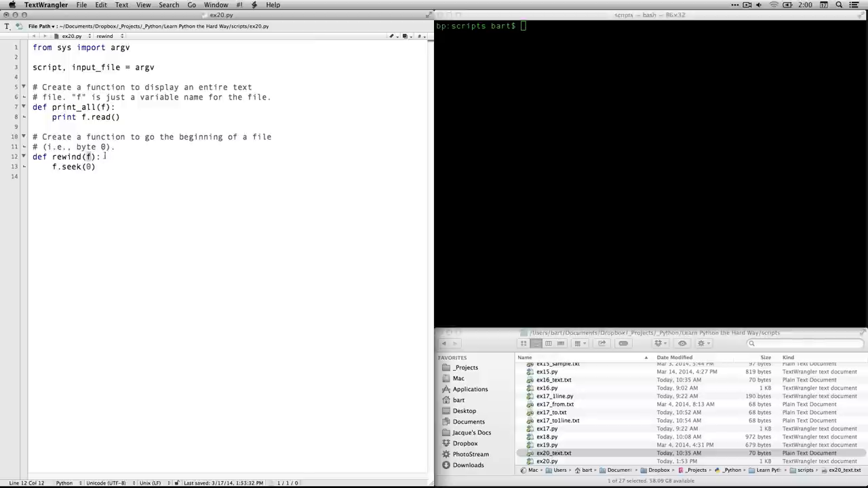
{"action": "double_click", "coordinate": [75, 166]}
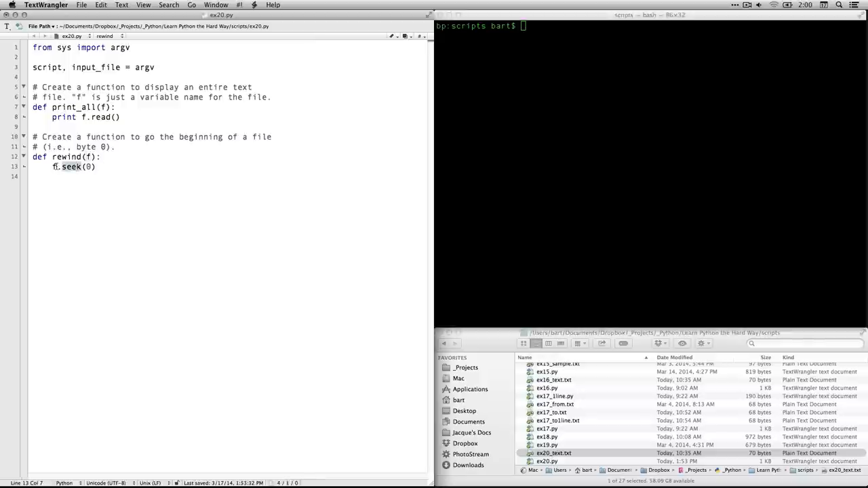
{"action": "double_click", "coordinate": [54, 167]}
{"action": "left_click", "coordinate": [57, 167]}
{"action": "double_click", "coordinate": [71, 166]}
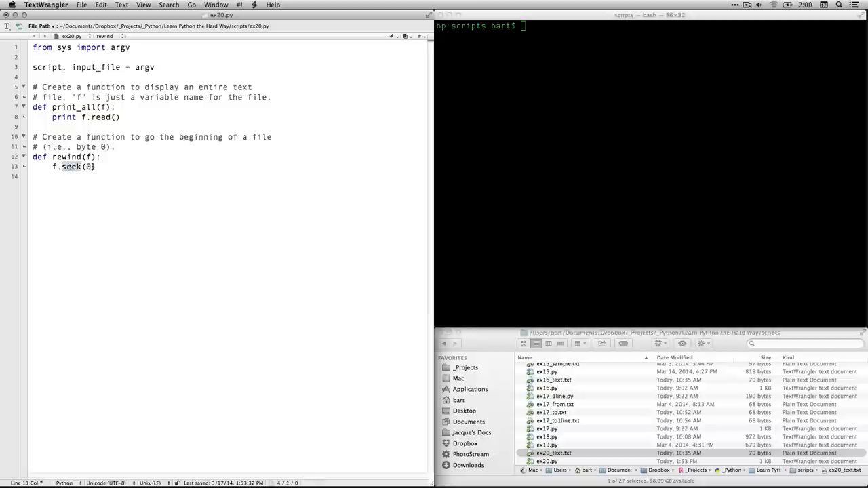
{"action": "double_click", "coordinate": [89, 167]}
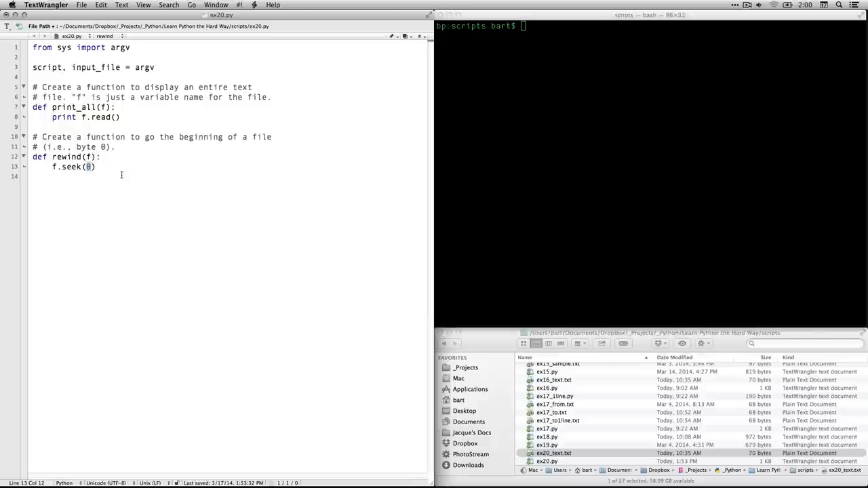
{"action": "left_click", "coordinate": [121, 175]}
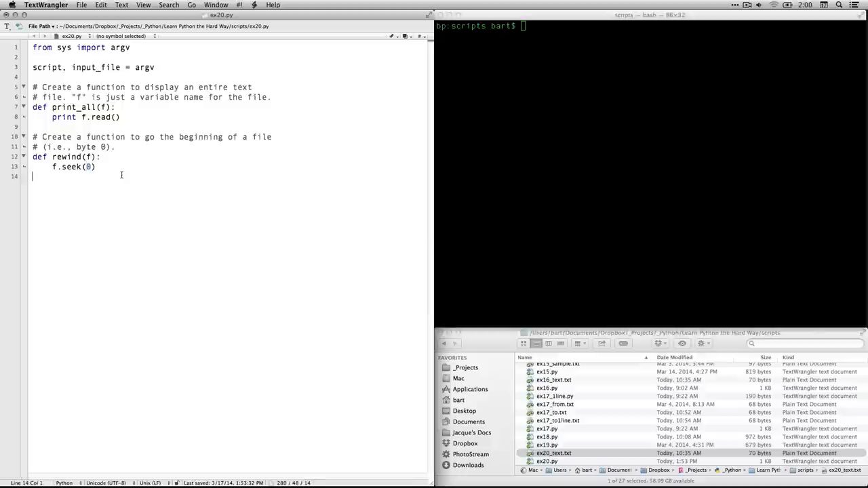
Paste the print_a_line function and walk through def, its name, line_count and f
{"action": "type", "text": "# Create a function to print out one line, where # line_count is the line number we want to read, # f is the name of the file (from above), and # readline is a built-in function or method. def print_a_line(line_count, f):     print line_count, f.readline()"}
{"action": "left_click", "coordinate": [125, 246]}
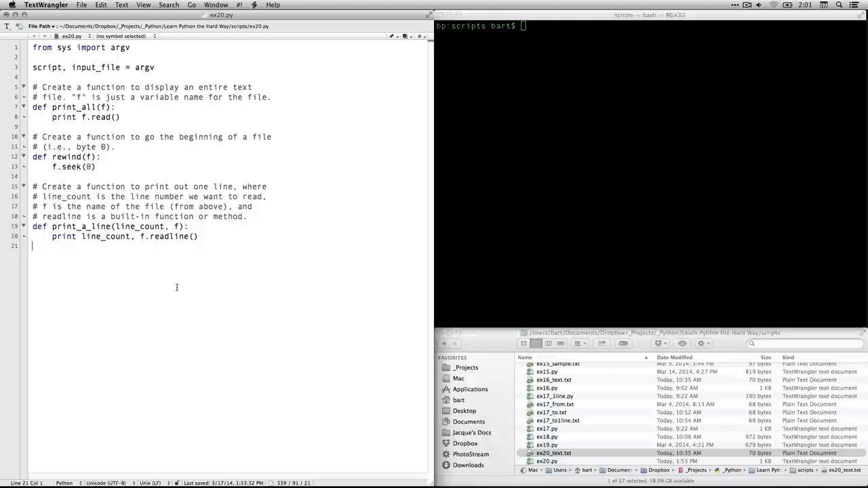
{"action": "left_click_drag", "start_coordinate": [52, 229], "coordinate": [29, 228]}
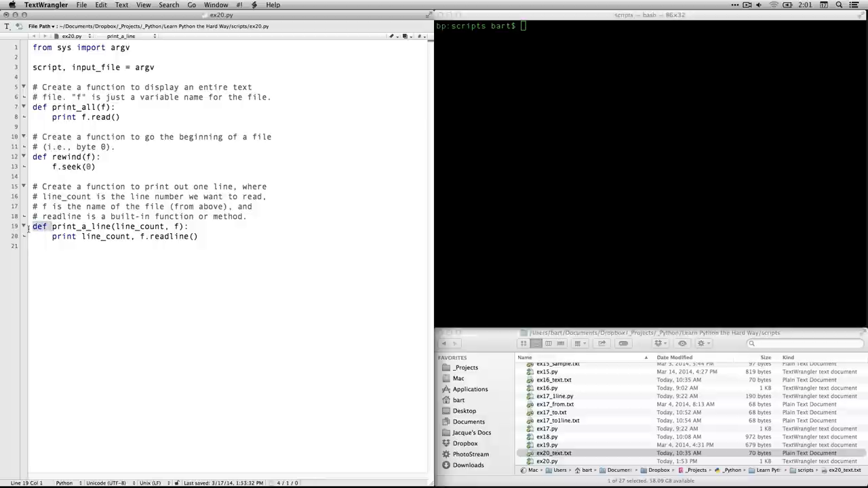
{"action": "double_click", "coordinate": [82, 226]}
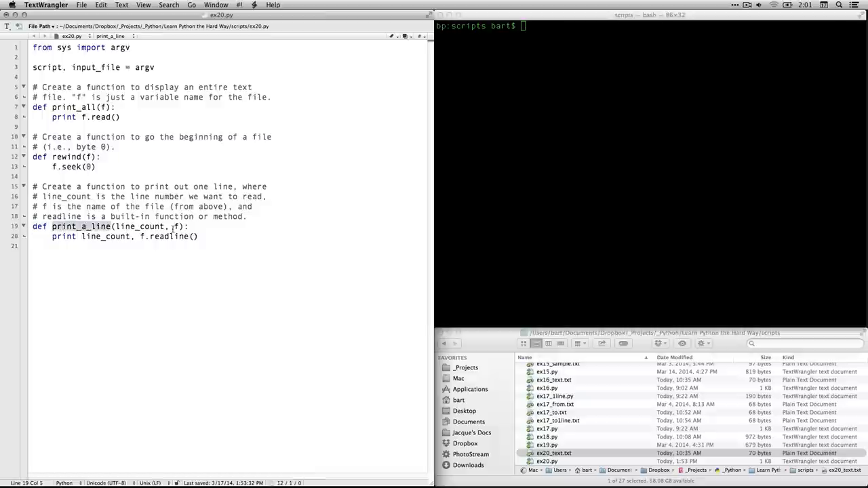
{"action": "double_click", "coordinate": [141, 226]}
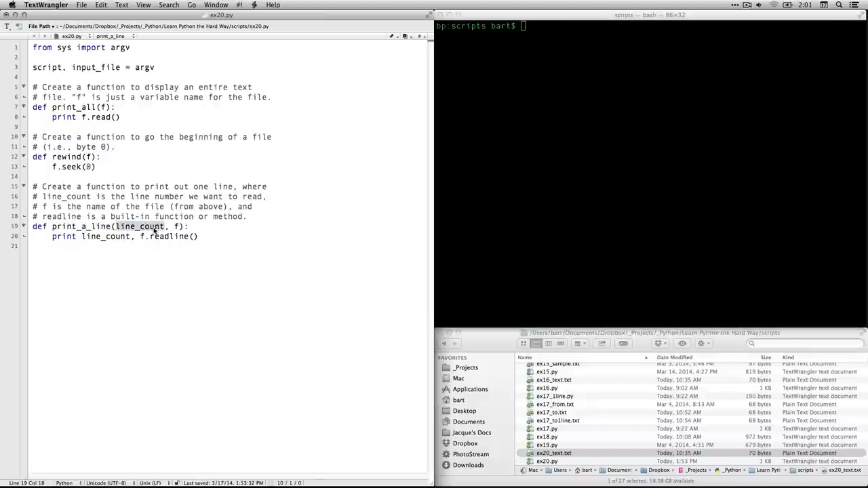
{"action": "double_click", "coordinate": [175, 226]}
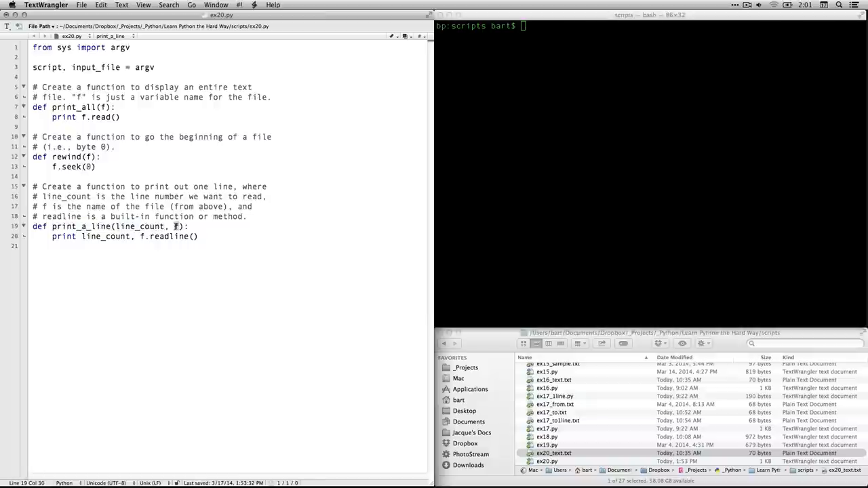
{"action": "left_click", "coordinate": [189, 227]}
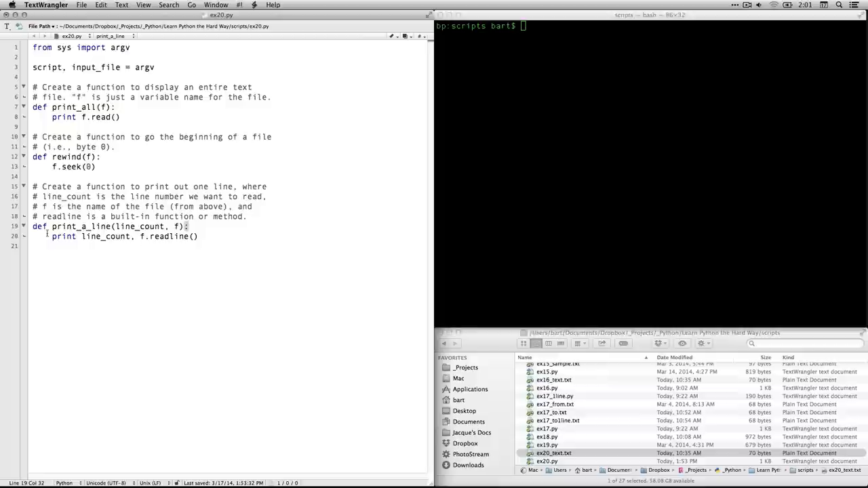
Walk through the indented print line_count, f.readline() body, then move below print_a_line
{"action": "left_click_drag", "start_coordinate": [52, 236], "coordinate": [32, 237]}
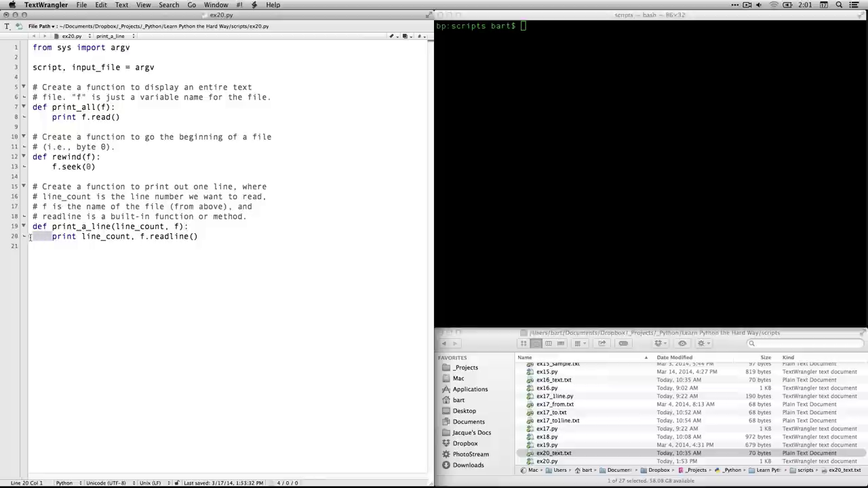
{"action": "left_click", "coordinate": [216, 237]}
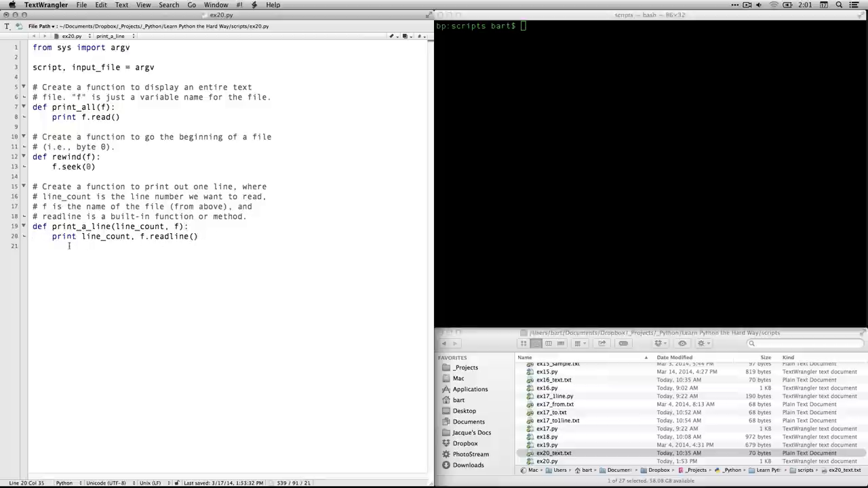
{"action": "left_click", "coordinate": [61, 236]}
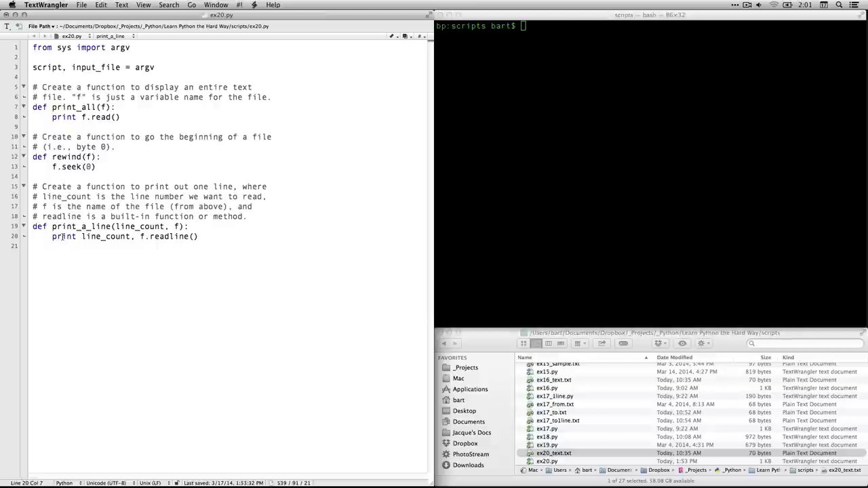
{"action": "double_click", "coordinate": [116, 237]}
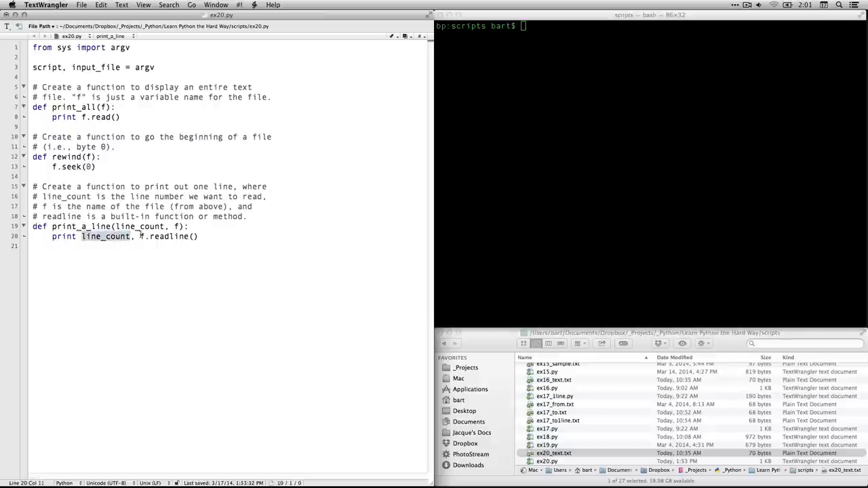
{"action": "left_click", "coordinate": [141, 236]}
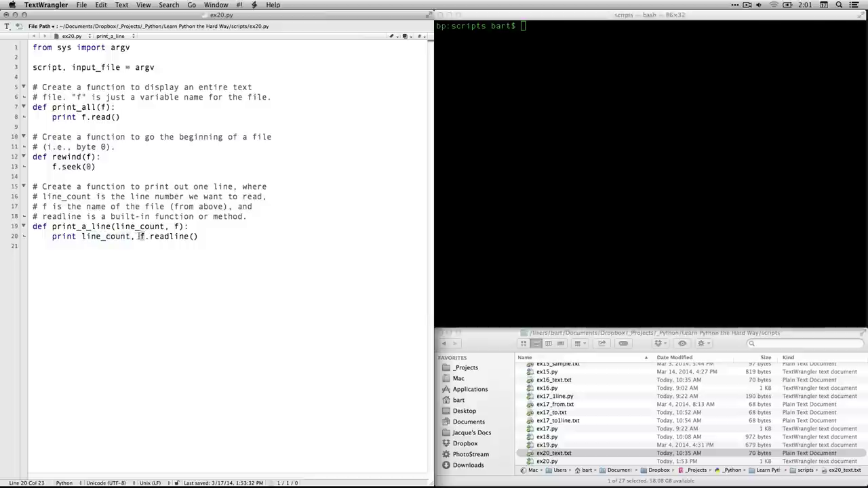
{"action": "left_click", "coordinate": [179, 226]}
{"action": "double_click", "coordinate": [160, 237]}
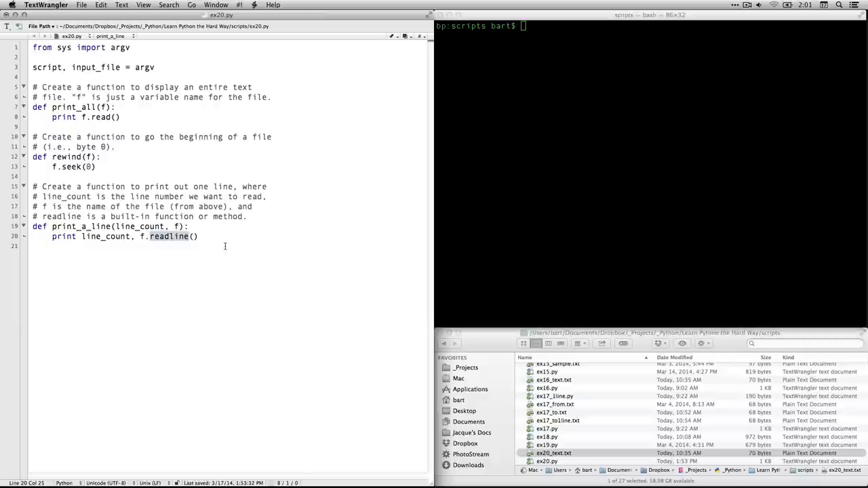
{"action": "left_click", "coordinate": [225, 246]}
{"action": "double_click", "coordinate": [108, 237]}
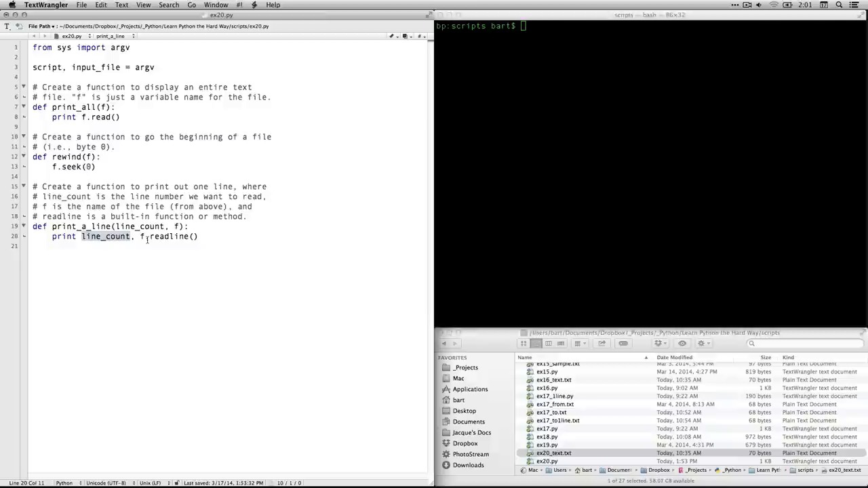
{"action": "left_click", "coordinate": [147, 257]}
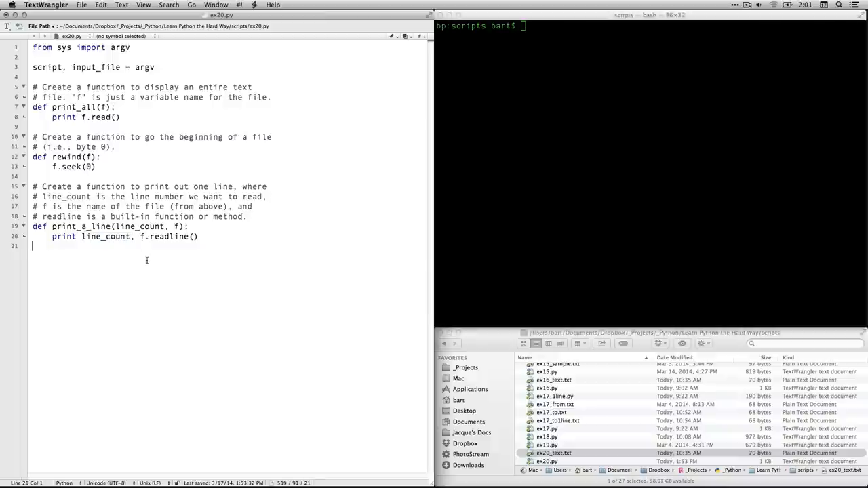
Paste current_file = open(input_file), trace its parts, then paste the print-whole-file lines
{"action": "type", "text": "current_file = open(input_file)"}
{"action": "left_click", "coordinate": [156, 272]}
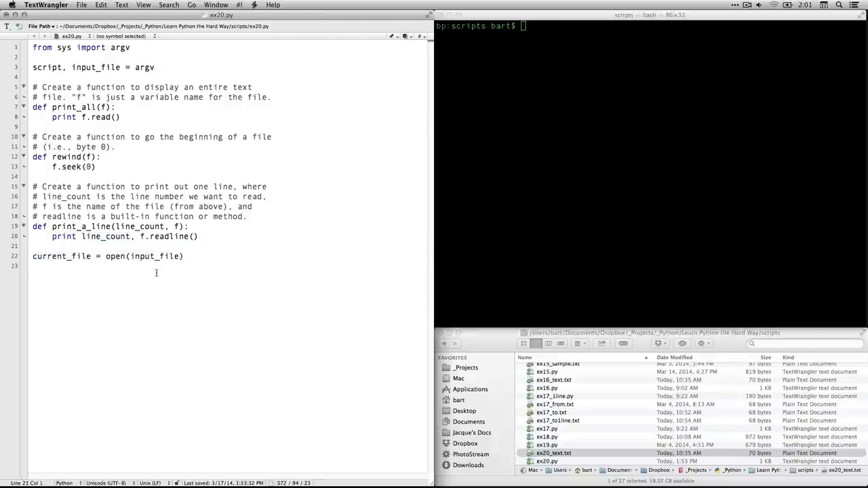
{"action": "double_click", "coordinate": [166, 257]}
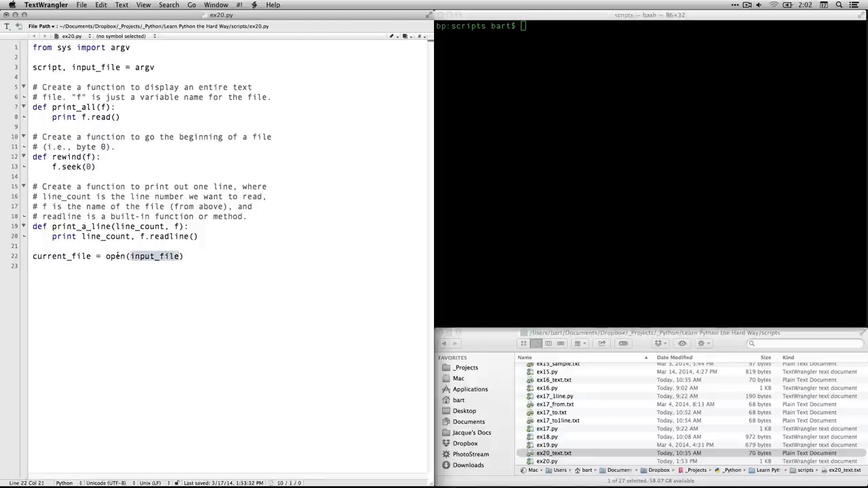
{"action": "double_click", "coordinate": [115, 257]}
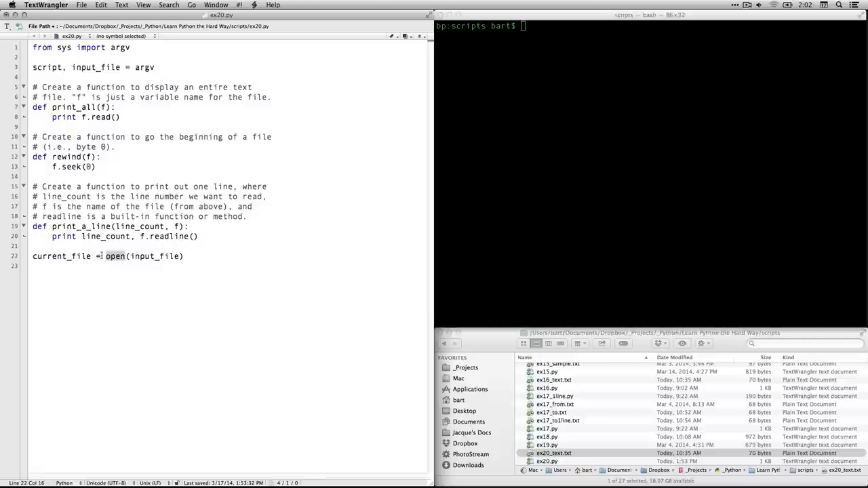
{"action": "double_click", "coordinate": [97, 256]}
{"action": "double_click", "coordinate": [68, 256]}
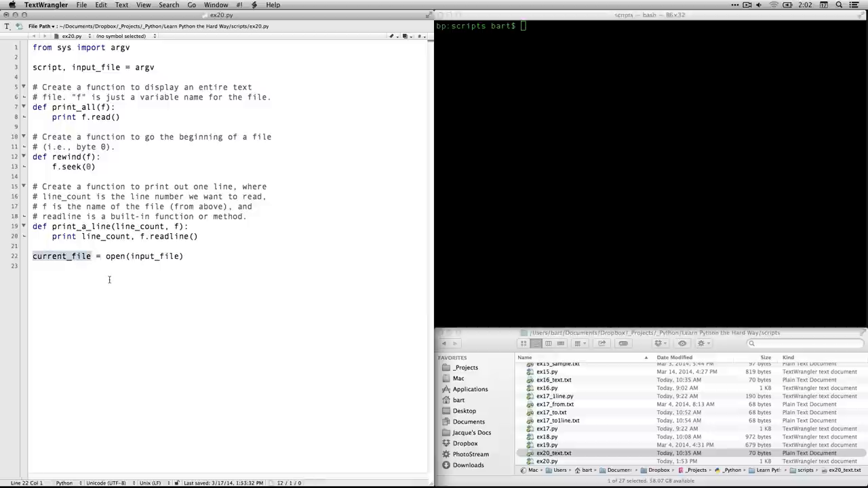
{"action": "left_click", "coordinate": [109, 279]}
{"action": "type", "text": "print \"First let's print the whole file:\\n\"  print_all(current_file)"}
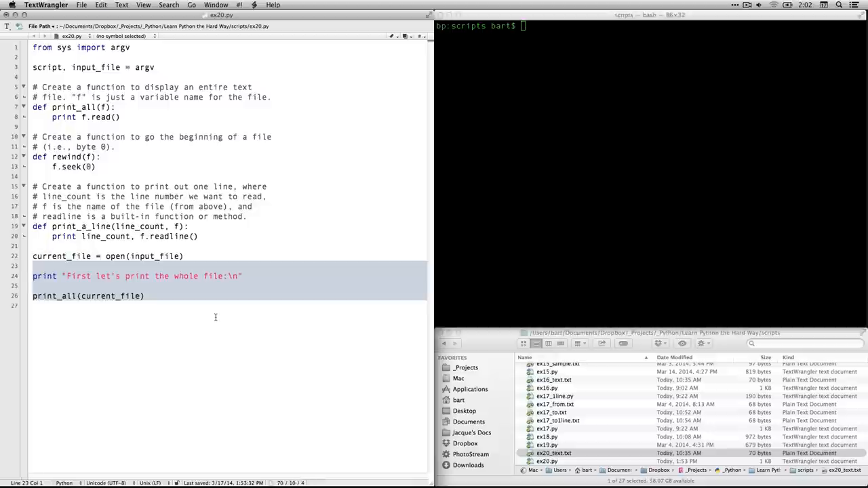
Trace the heading print and the print_all(current_file) call back to its definition
{"action": "triple_click", "coordinate": [247, 276]}
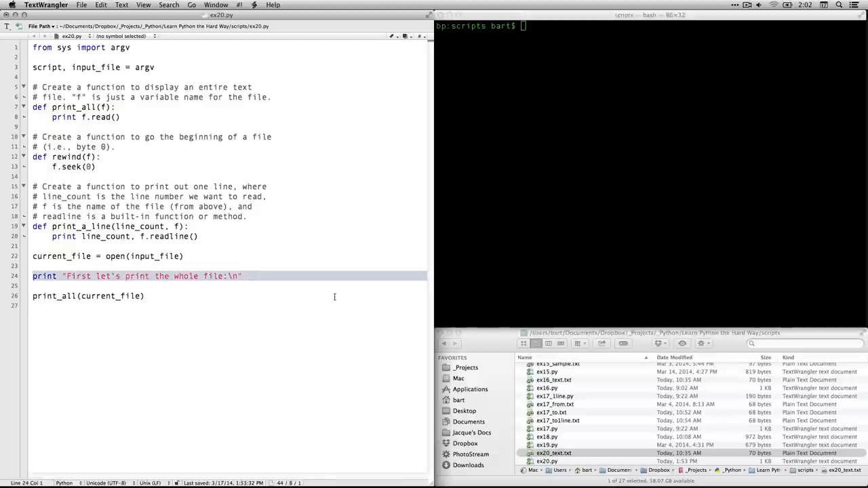
{"action": "left_click", "coordinate": [614, 193]}
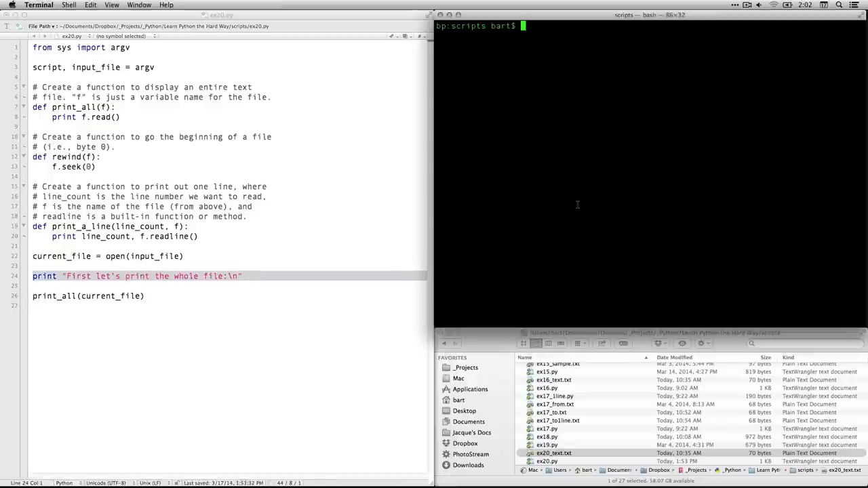
{"action": "left_click", "coordinate": [356, 290]}
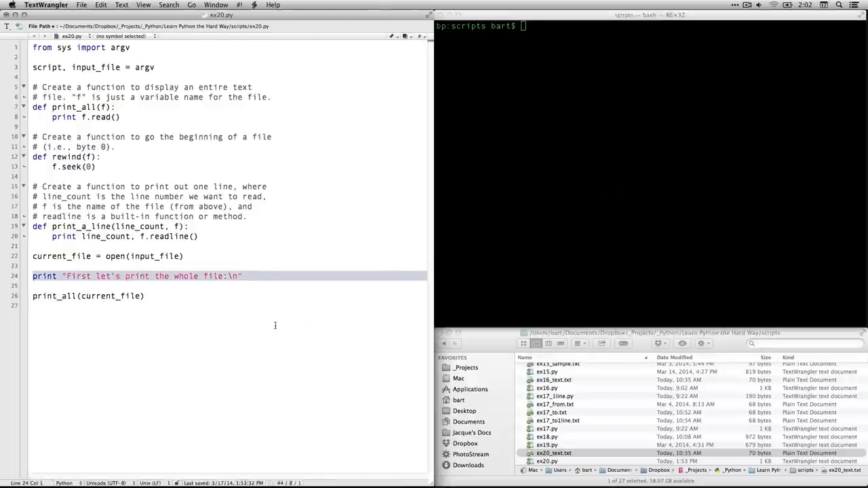
{"action": "double_click", "coordinate": [70, 295]}
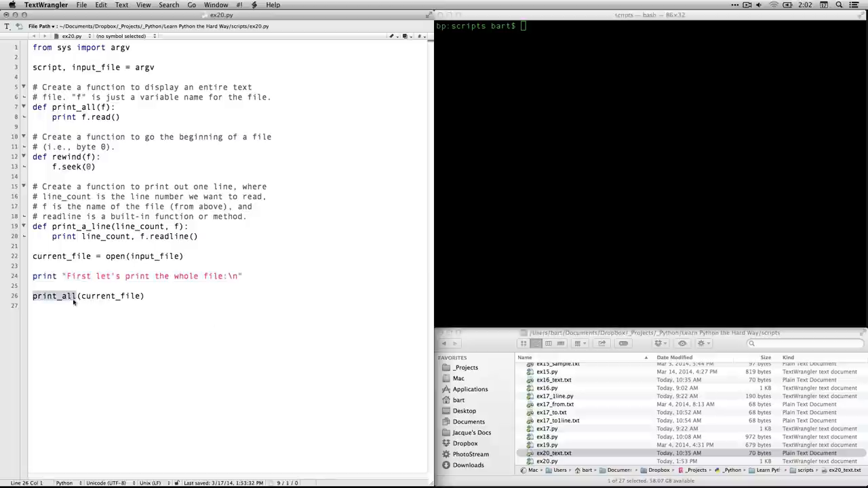
{"action": "double_click", "coordinate": [73, 107]}
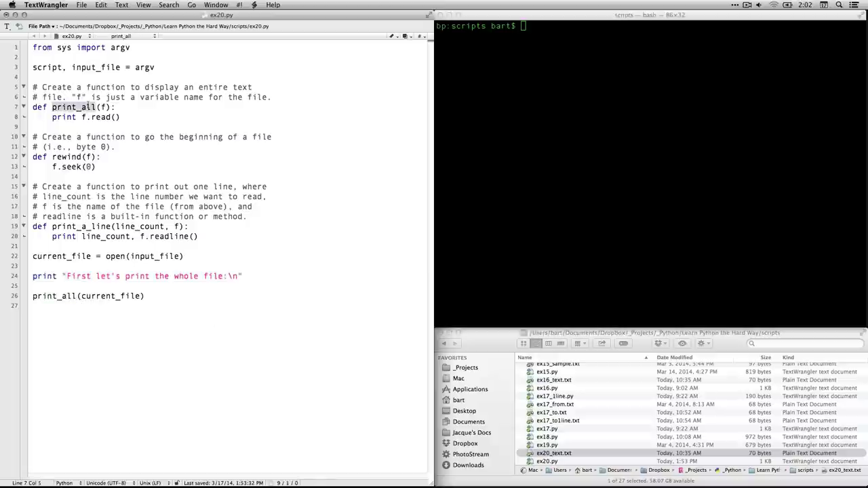
{"action": "double_click", "coordinate": [115, 295]}
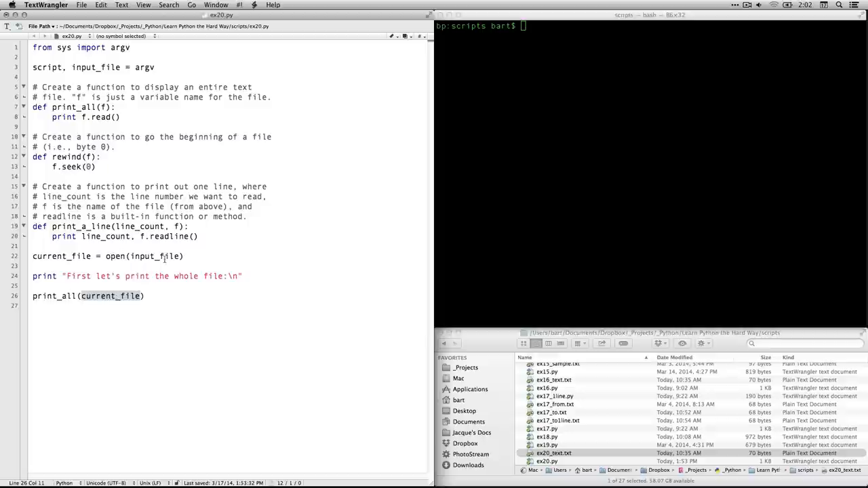
Trace input_file from open back to argv, then paste the rewind message and rewind(current_file)
{"action": "triple_click", "coordinate": [164, 255]}
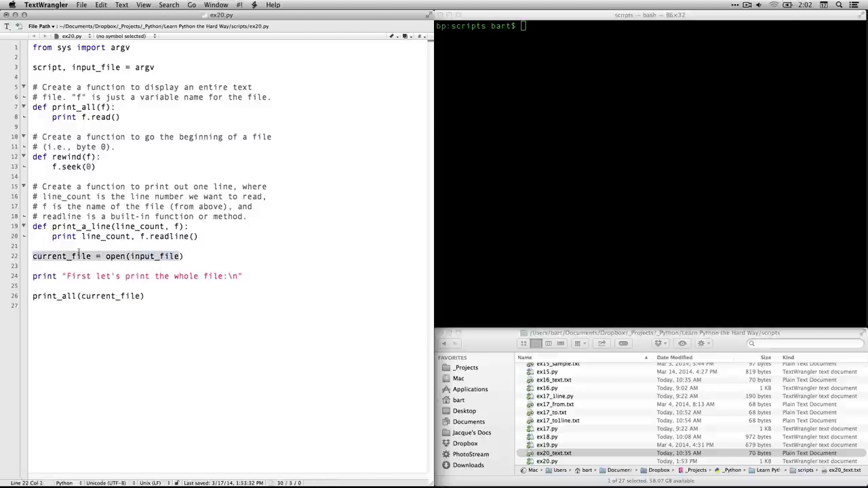
{"action": "double_click", "coordinate": [171, 256]}
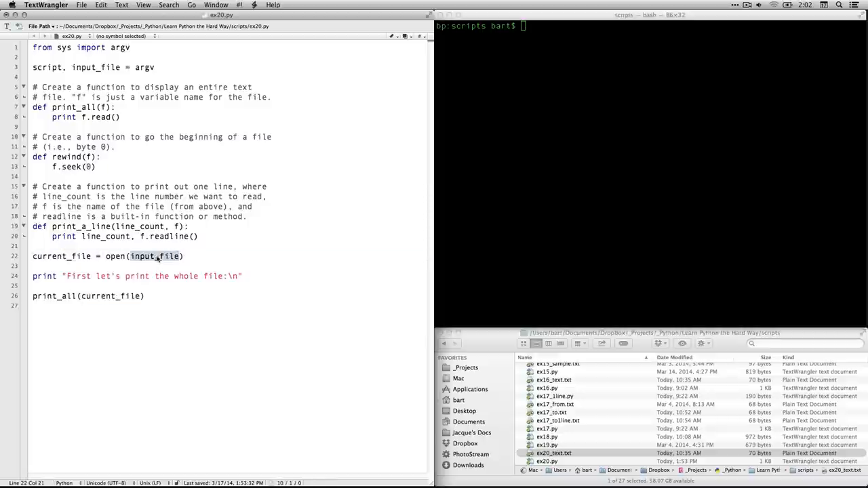
{"action": "double_click", "coordinate": [98, 67]}
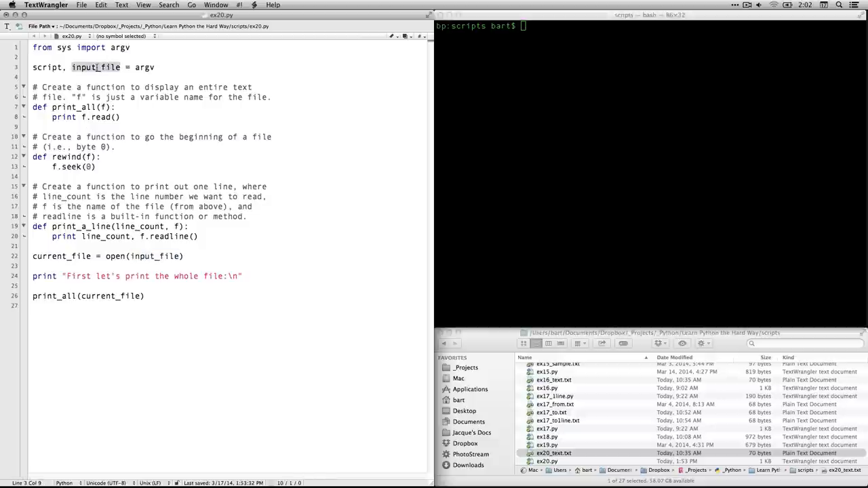
{"action": "left_click", "coordinate": [170, 298]}
{"action": "left_click", "coordinate": [169, 315]}
{"action": "type", "text": "print \"Now let's rewind, kind of like a tape.\"  rewind(current_file)"}
{"action": "left_click", "coordinate": [171, 316]}
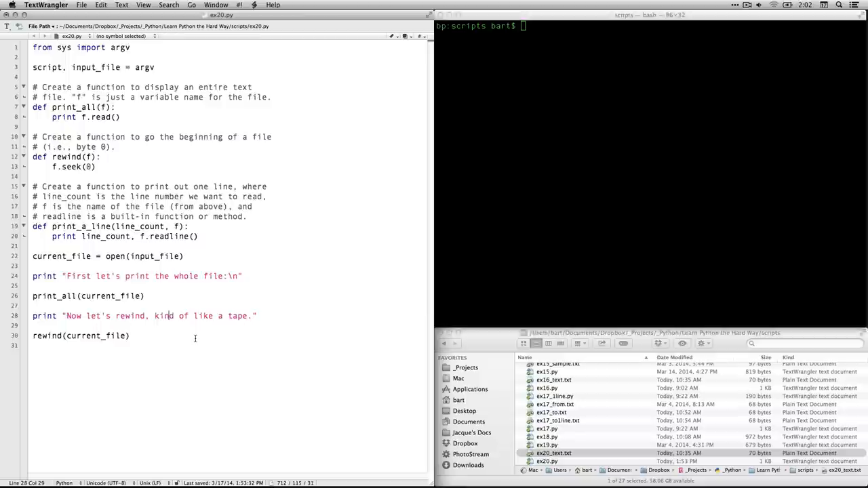
Trace the rewind call to its definition and place the cursor on empty line 31
{"action": "double_click", "coordinate": [54, 336]}
{"action": "double_click", "coordinate": [68, 157]}
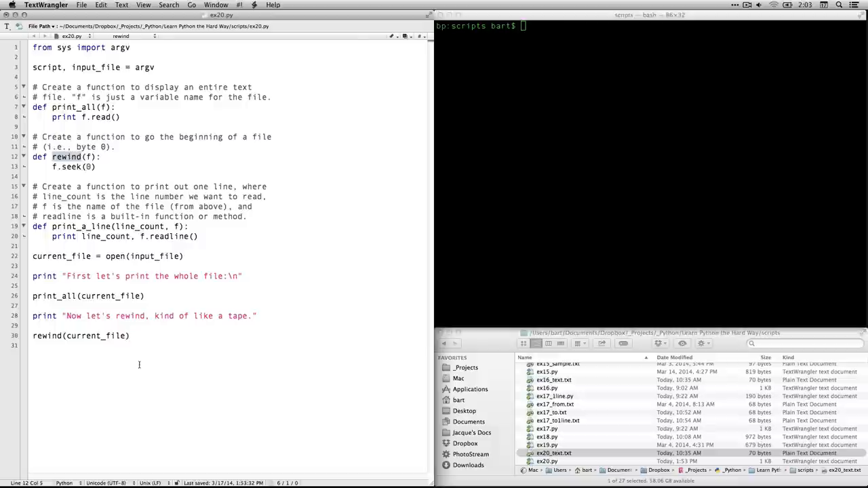
{"action": "left_click", "coordinate": [144, 343]}
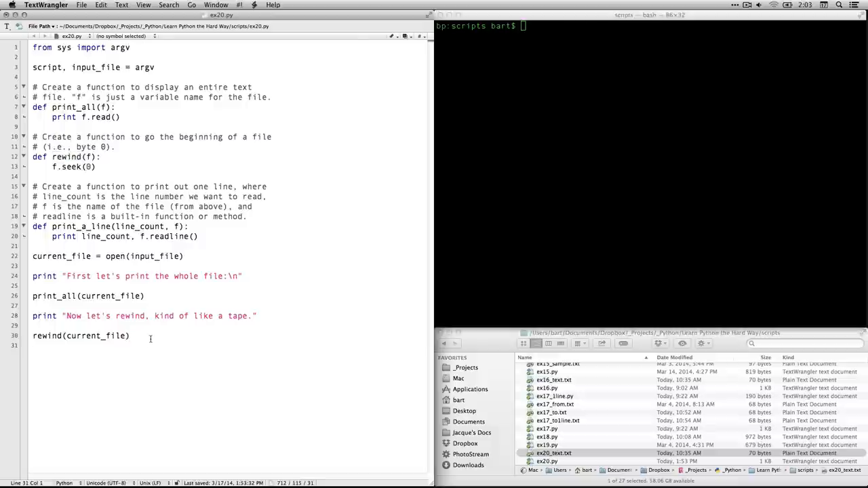
Paste the three-lines heading with print_a_line call and trace it to the definition's readline
{"action": "type", "text": "print \"Let's print three lines:\"  current_line = 1 print_a_line(current_line, current_file)"}
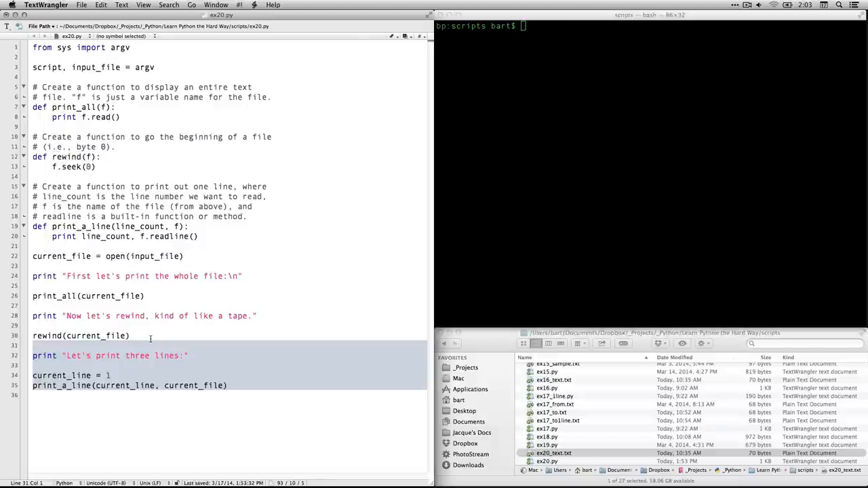
{"action": "left_click", "coordinate": [222, 358]}
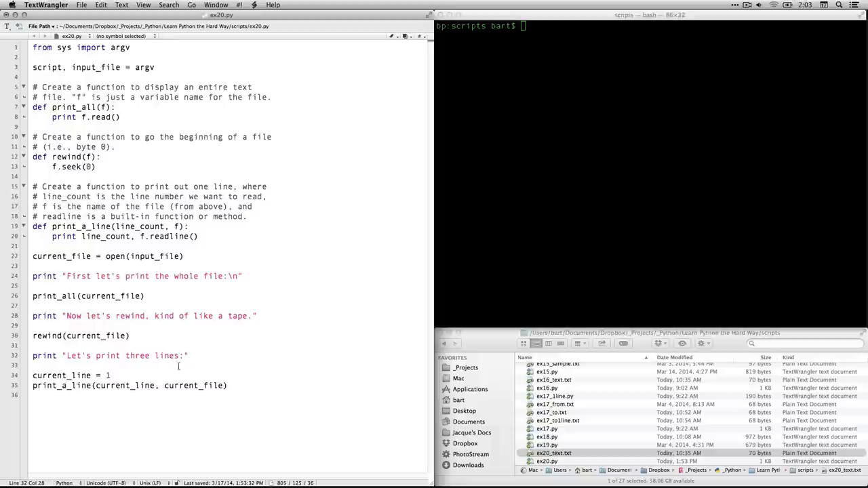
{"action": "left_click", "coordinate": [99, 227]}
{"action": "double_click", "coordinate": [98, 227]}
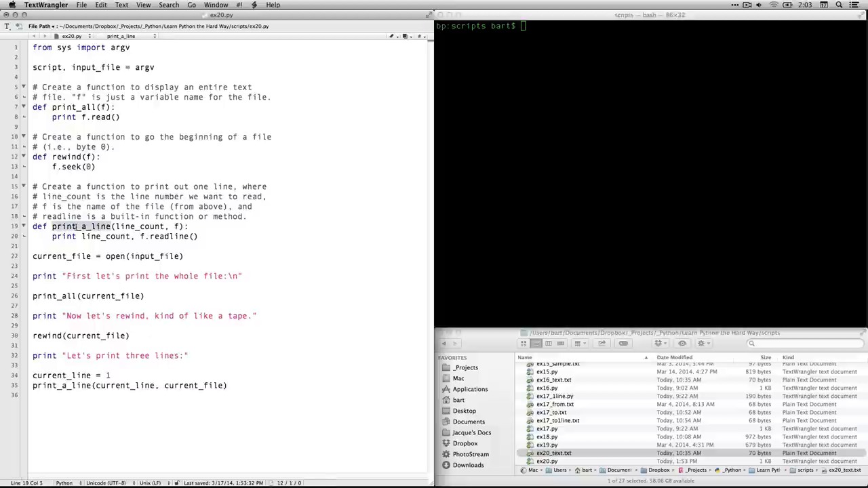
{"action": "left_click", "coordinate": [171, 236]}
{"action": "double_click", "coordinate": [171, 236]}
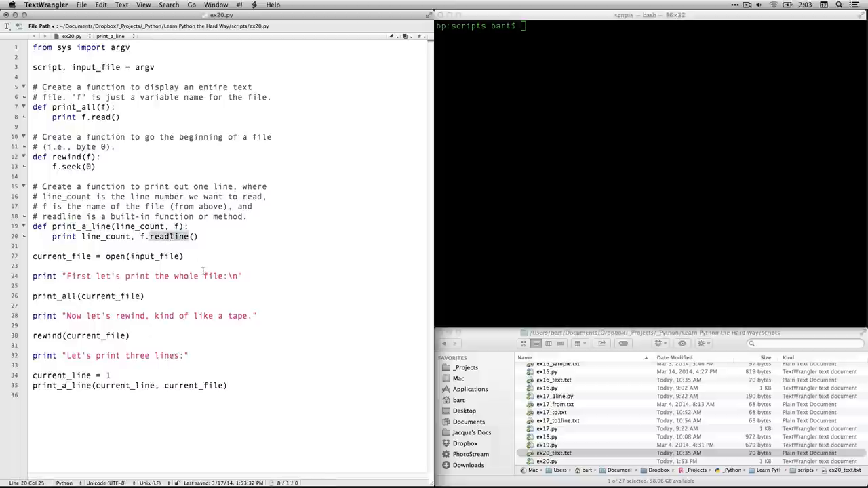
{"action": "left_click", "coordinate": [71, 386]}
{"action": "double_click", "coordinate": [80, 386]}
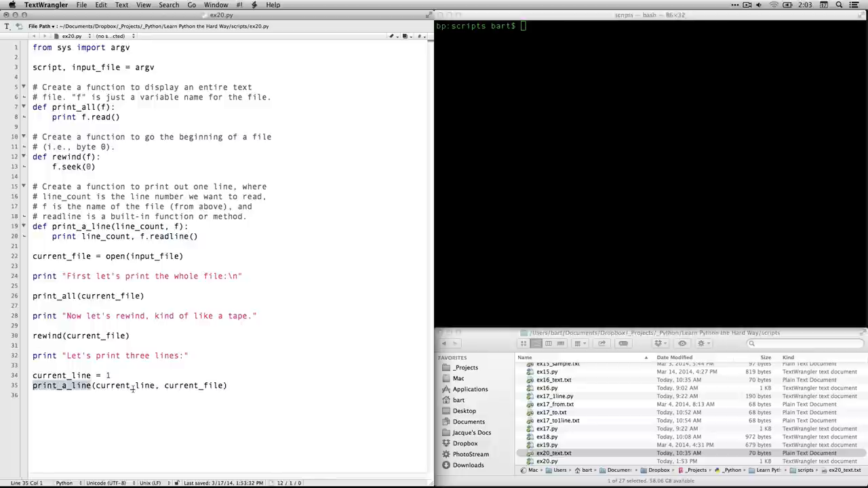
Trace current_line and current_file back through open to input_file, then move to line 36
{"action": "double_click", "coordinate": [142, 227]}
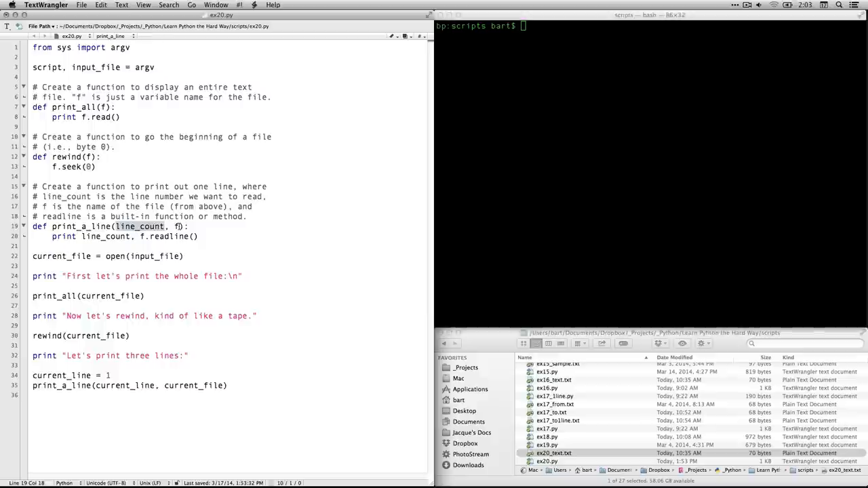
{"action": "double_click", "coordinate": [177, 226]}
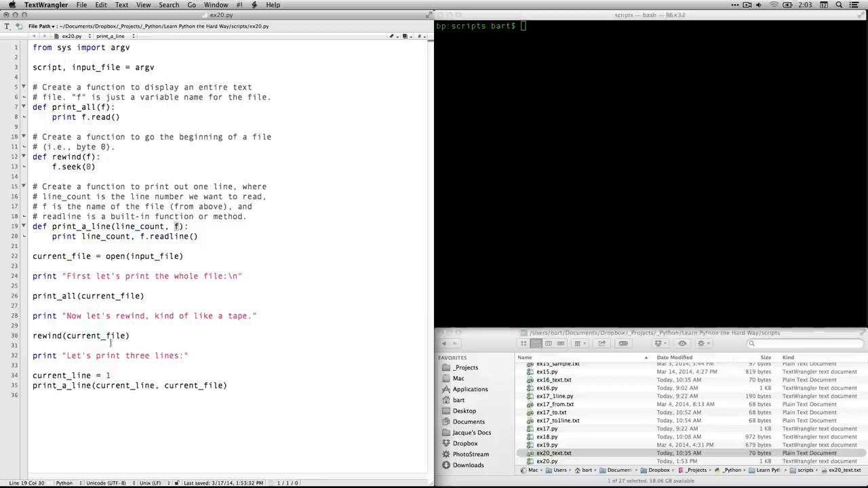
{"action": "double_click", "coordinate": [135, 385]}
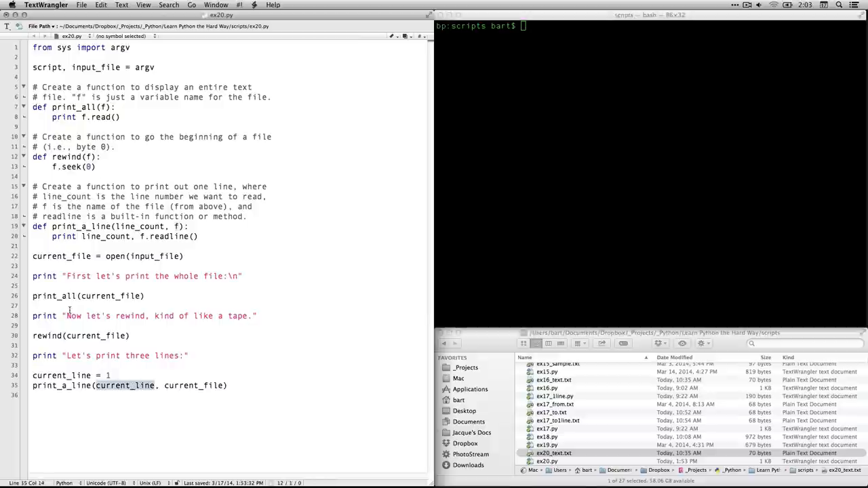
{"action": "triple_click", "coordinate": [90, 375]}
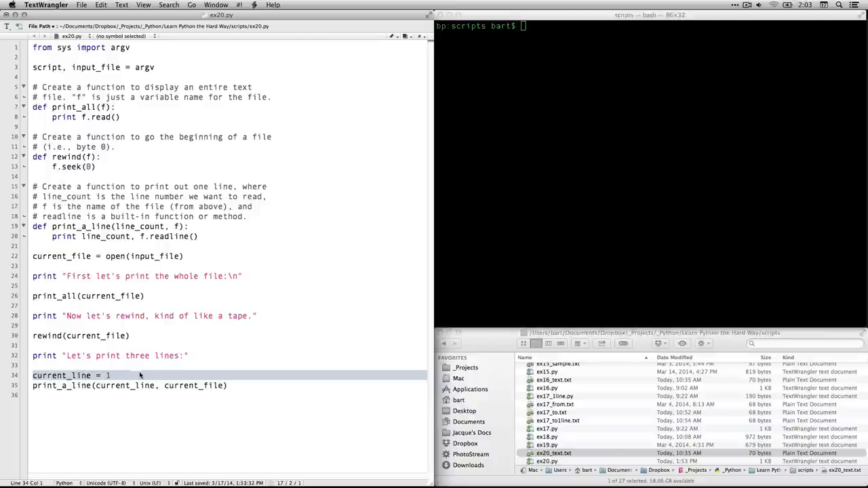
{"action": "double_click", "coordinate": [209, 384]}
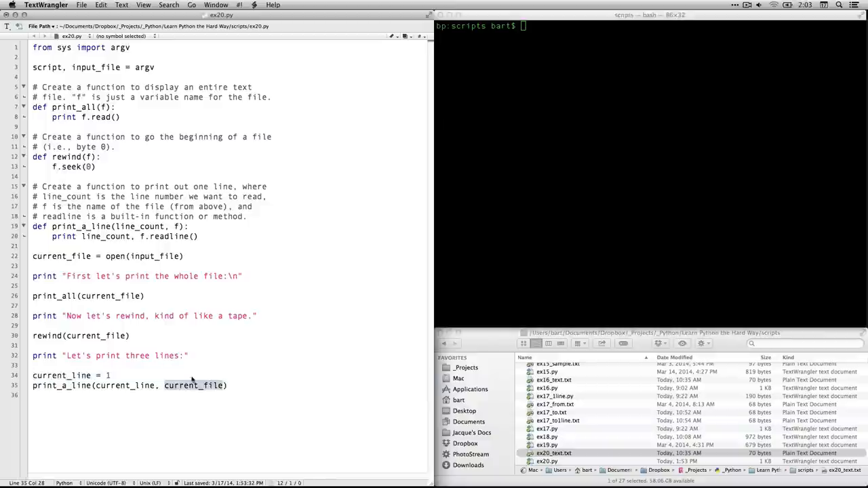
{"action": "double_click", "coordinate": [45, 255]}
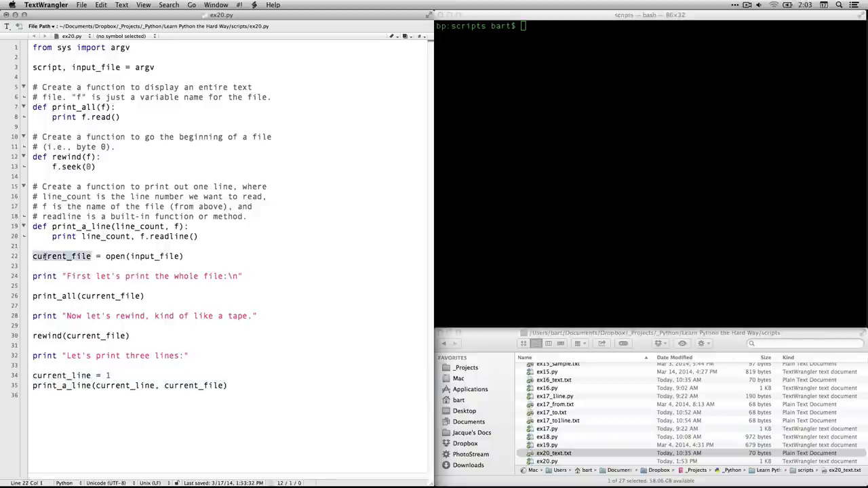
{"action": "double_click", "coordinate": [137, 256]}
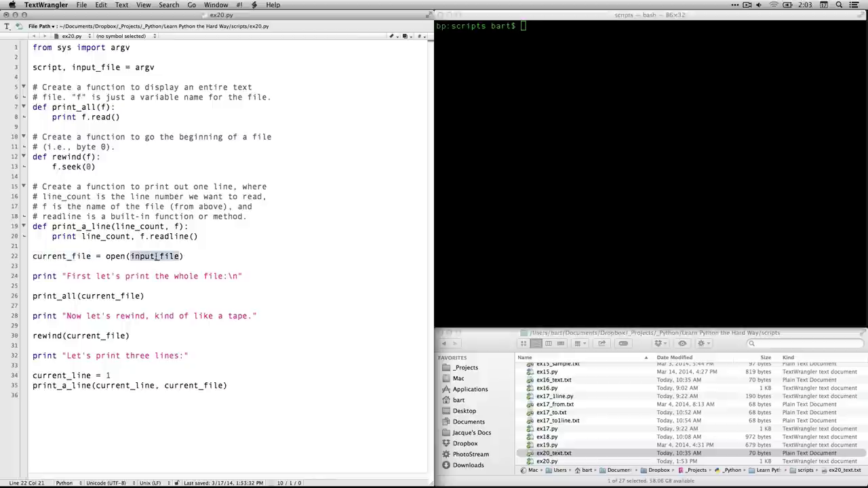
{"action": "double_click", "coordinate": [95, 67]}
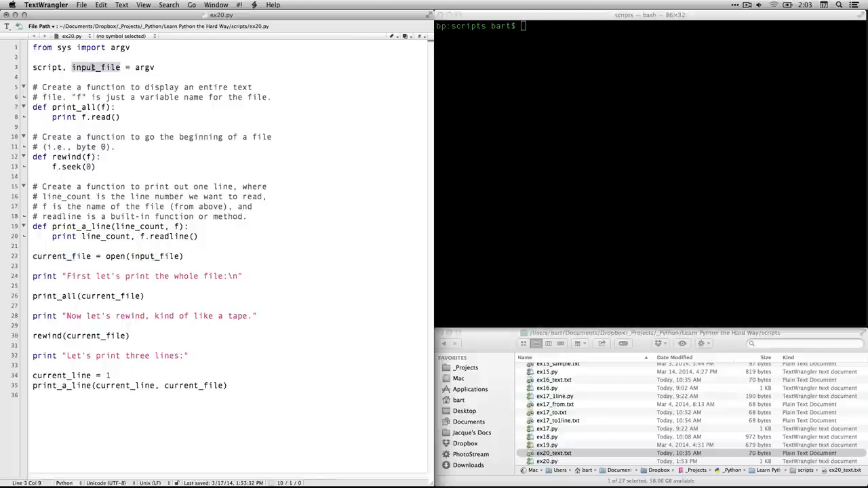
{"action": "left_click", "coordinate": [282, 404]}
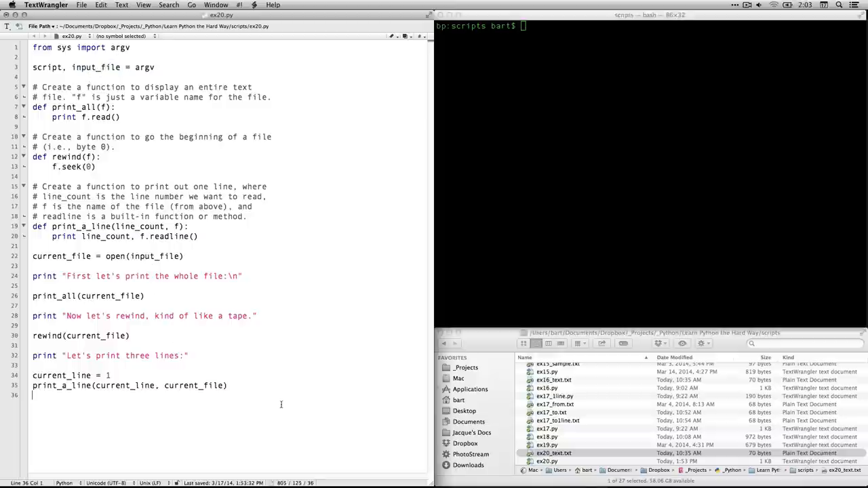
{"action": "type", "text": "# Move to next line by incrementing the # variable current_line current_line = current_line + 1 print_a_line(current_line, current_file)  current_line = current_line + 1 print_a_line(current_line, current_file)"}
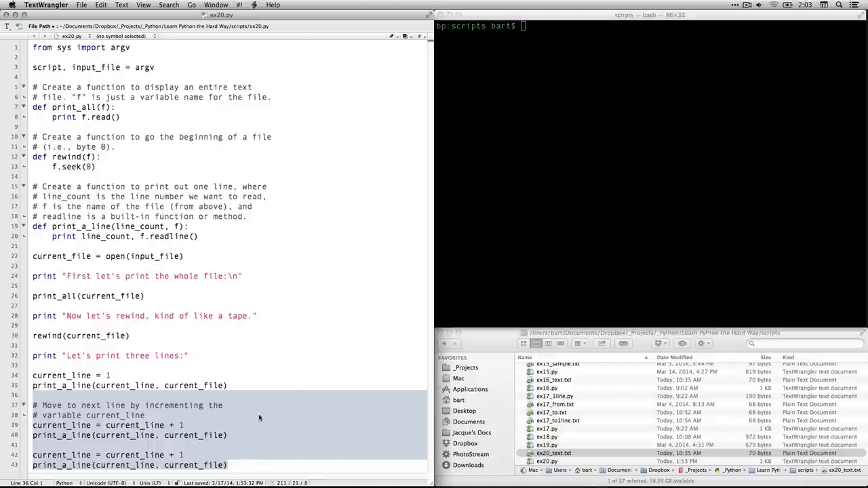
{"action": "left_click", "coordinate": [258, 414]}
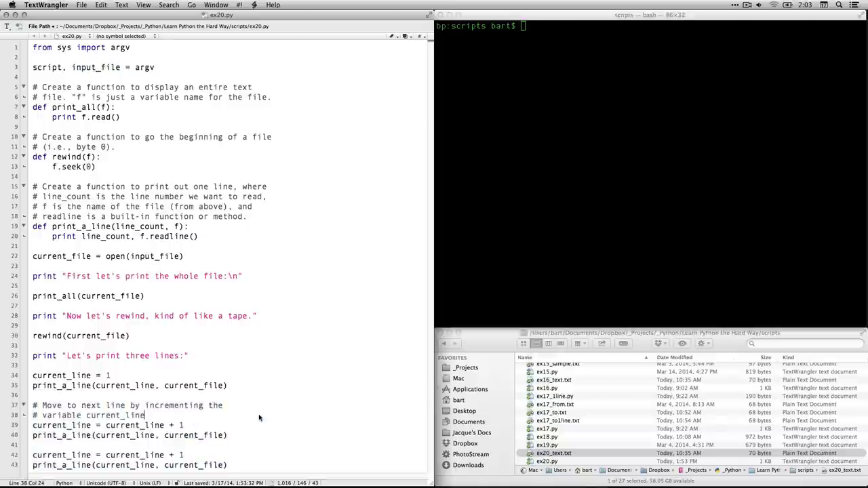
{"action": "double_click", "coordinate": [84, 425]}
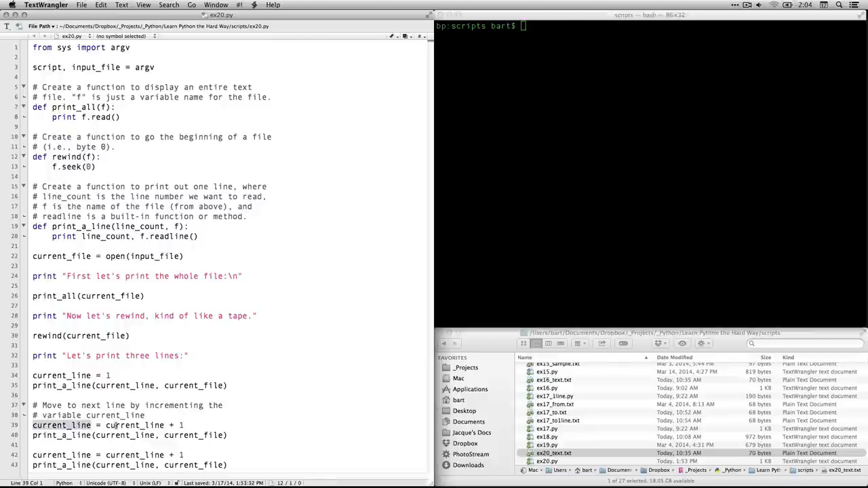
{"action": "double_click", "coordinate": [117, 425]}
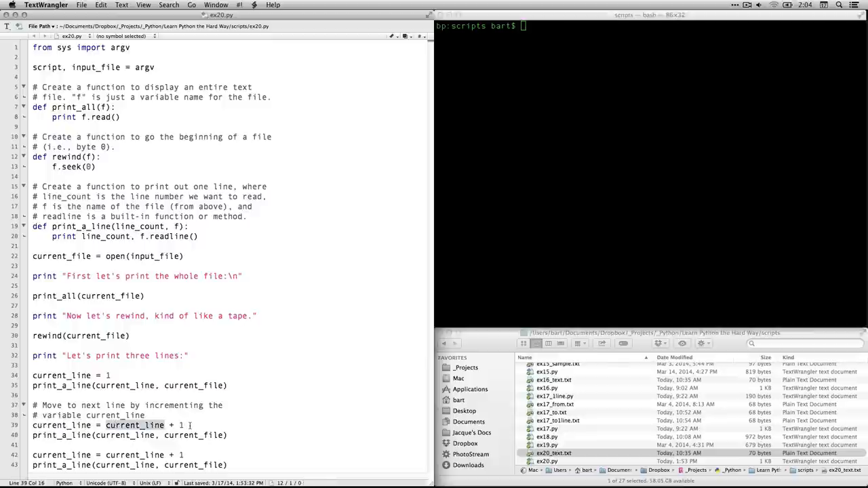
{"action": "left_click_drag", "start_coordinate": [192, 425], "coordinate": [107, 425]}
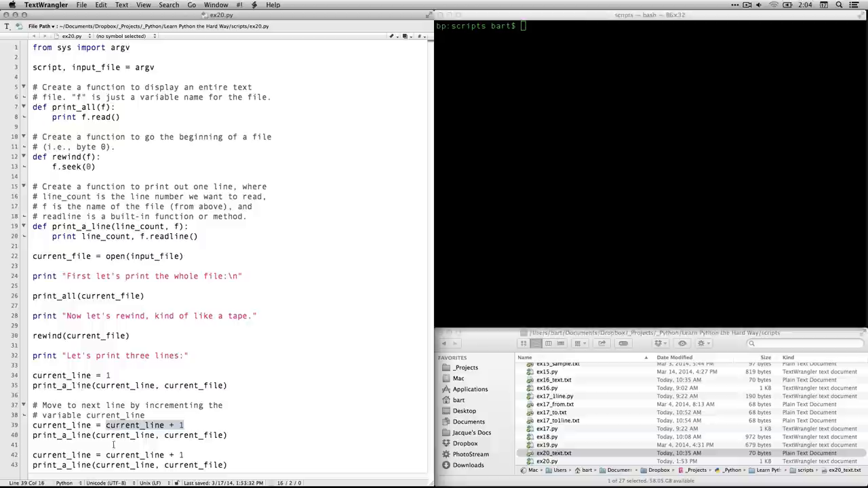
{"action": "left_click", "coordinate": [168, 436]}
{"action": "left_click", "coordinate": [196, 454]}
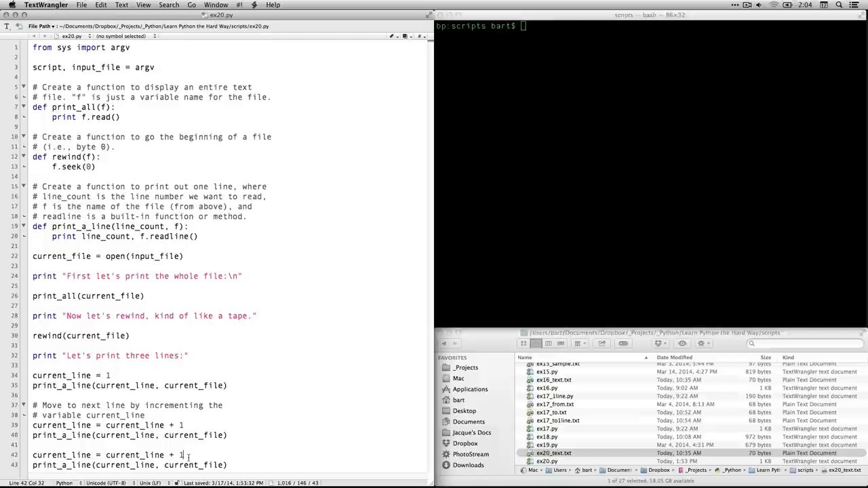
{"action": "left_click", "coordinate": [228, 465]}
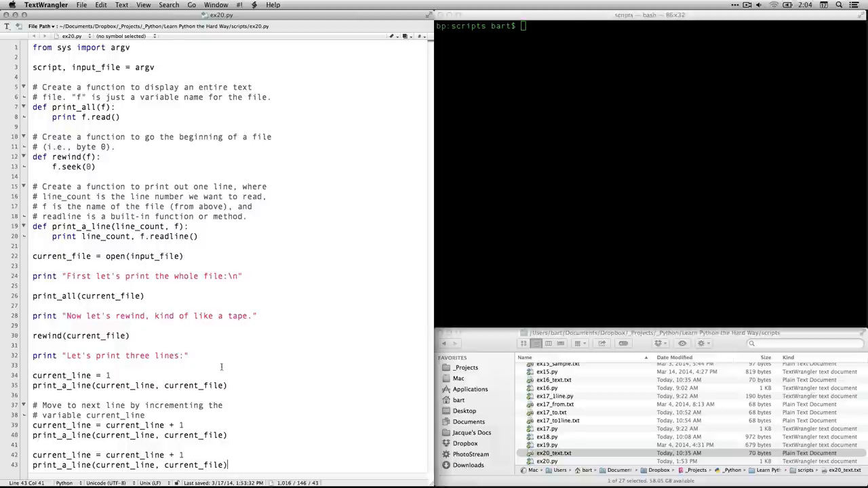
{"action": "left_click_drag", "start_coordinate": [111, 375], "coordinate": [31, 375]}
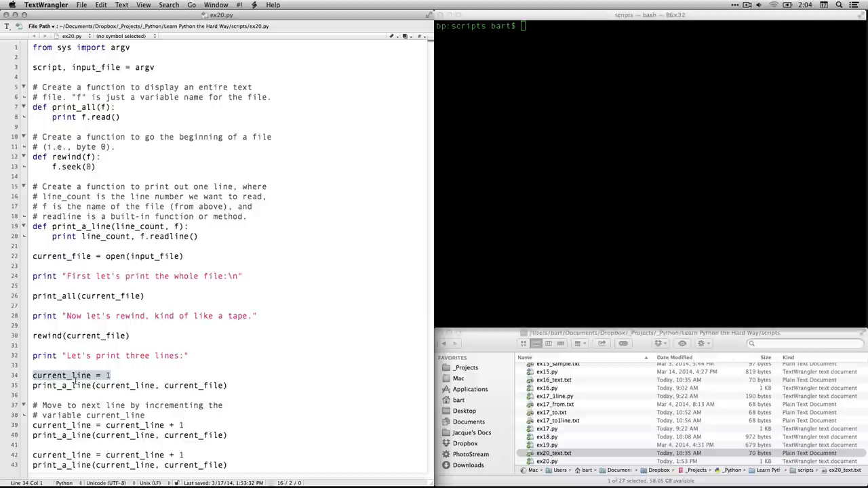
{"action": "left_click", "coordinate": [529, 236]}
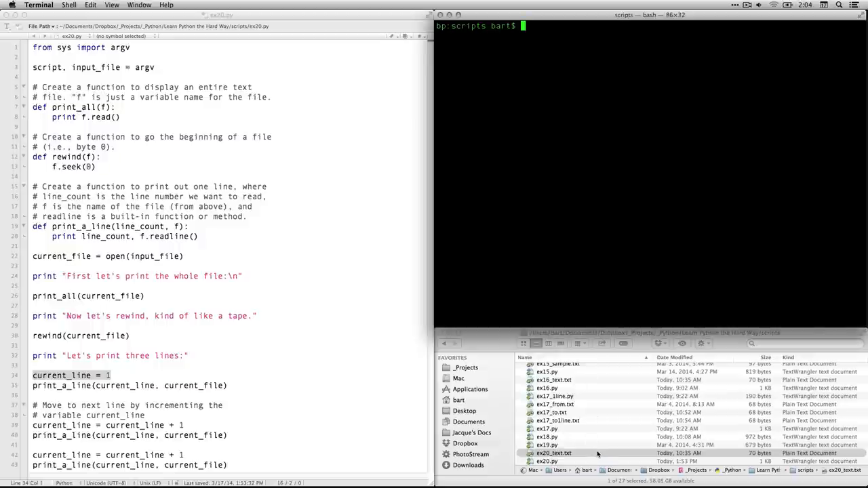
{"action": "left_click", "coordinate": [591, 453]}
{"action": "left_click", "coordinate": [592, 461]}
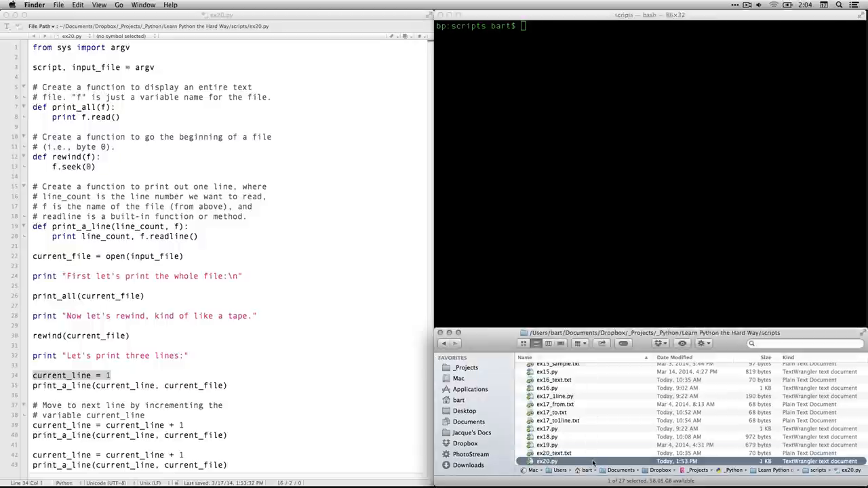
{"action": "key", "text": "space"}
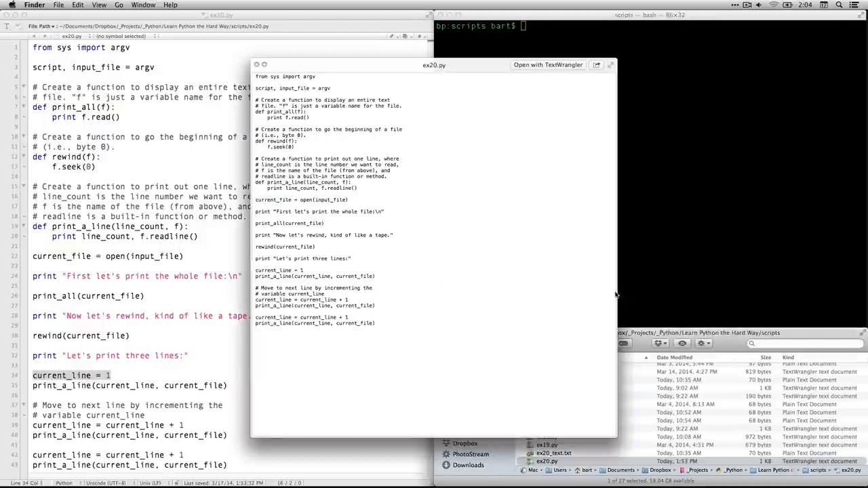
{"action": "key", "text": "space"}
{"action": "left_click", "coordinate": [593, 453]}
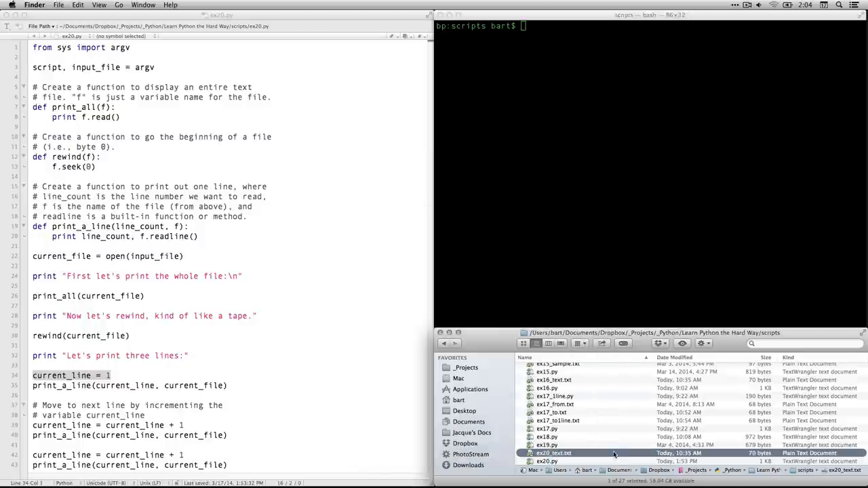
{"action": "key", "text": "space"}
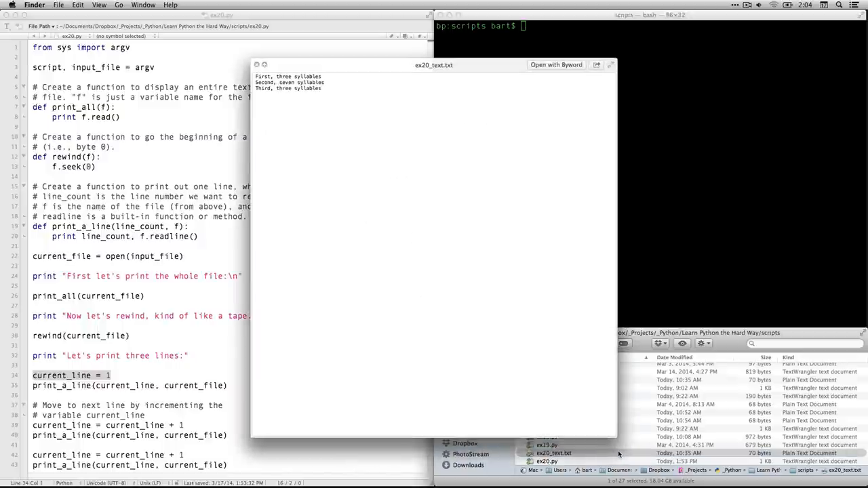
Check script and input_file against ex20_text.txt, then run python ex20.py ex20_text.txt
{"action": "key", "text": "space"}
{"action": "left_click", "coordinate": [581, 186]}
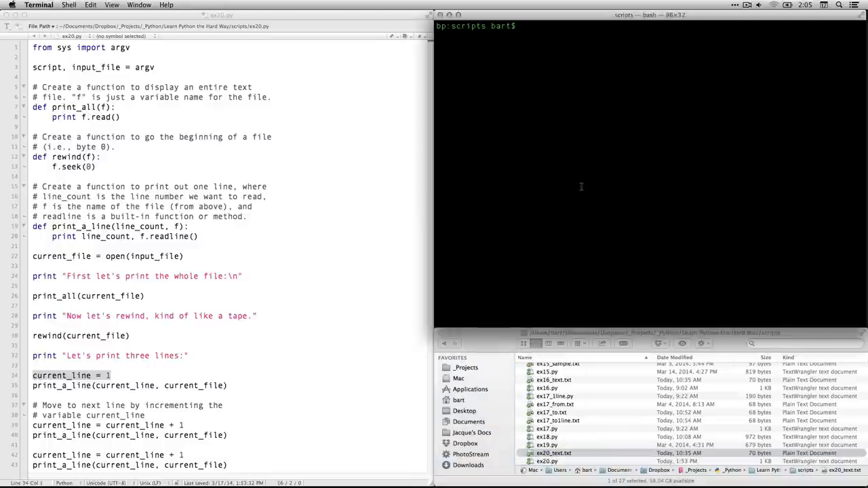
{"action": "type", "text": "python"}
{"action": "type", "text": " ex20.py"}
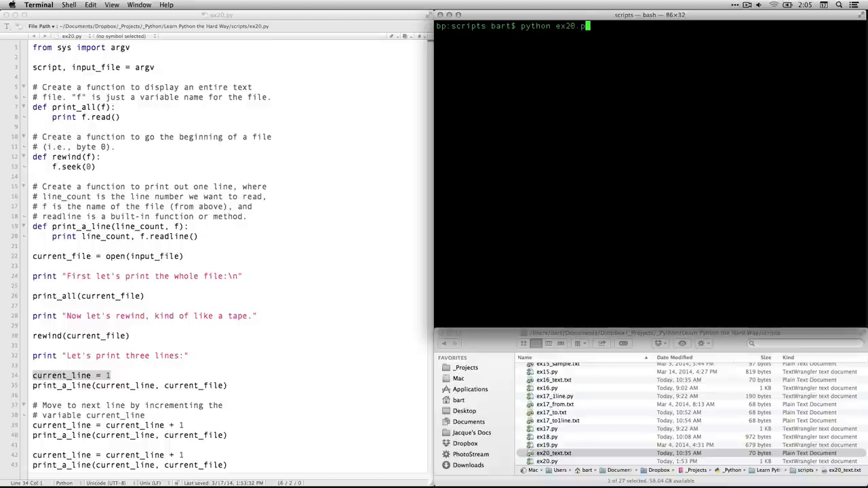
{"action": "left_click", "coordinate": [49, 67]}
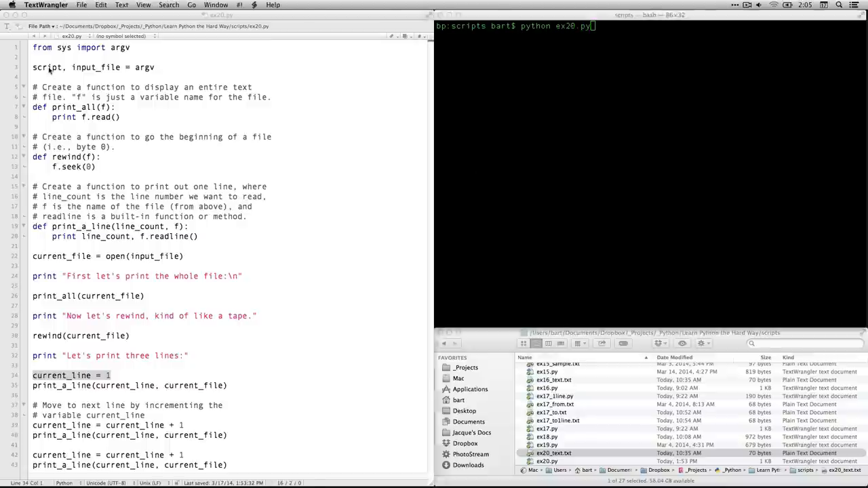
{"action": "double_click", "coordinate": [49, 67]}
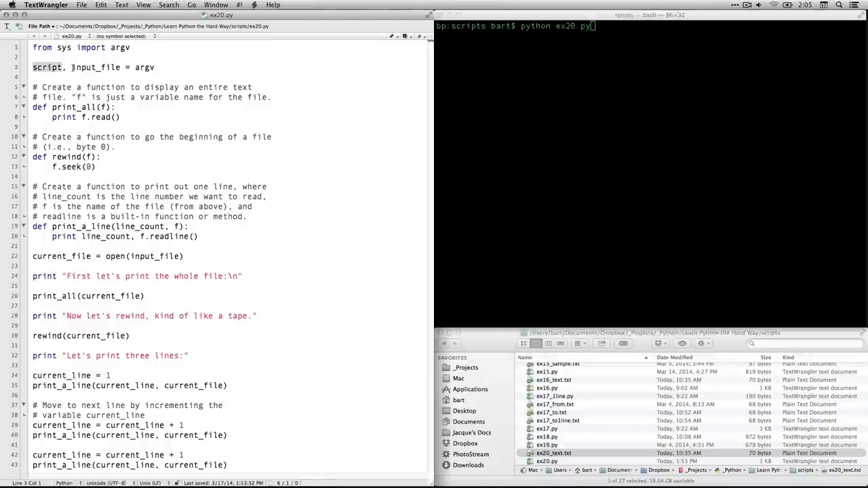
{"action": "double_click", "coordinate": [81, 66]}
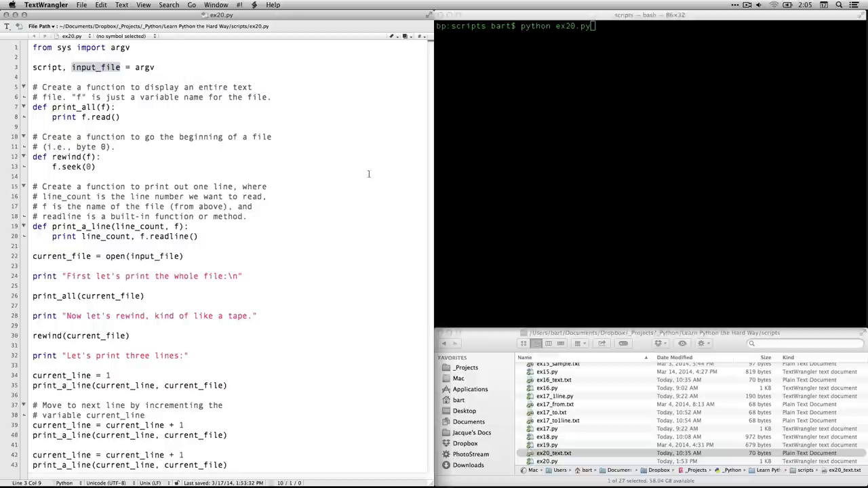
{"action": "left_click", "coordinate": [556, 453]}
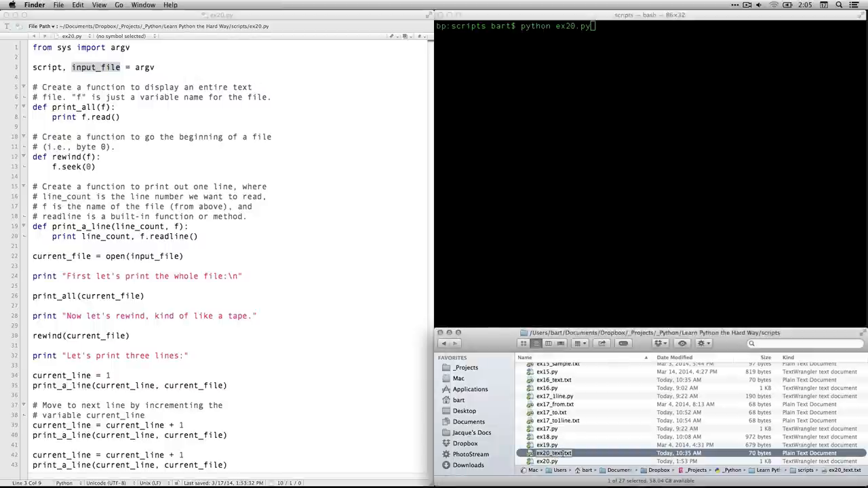
{"action": "key", "text": "Return"}
{"action": "left_click", "coordinate": [629, 80]}
{"action": "type", "text": "ex20_text.txt"}
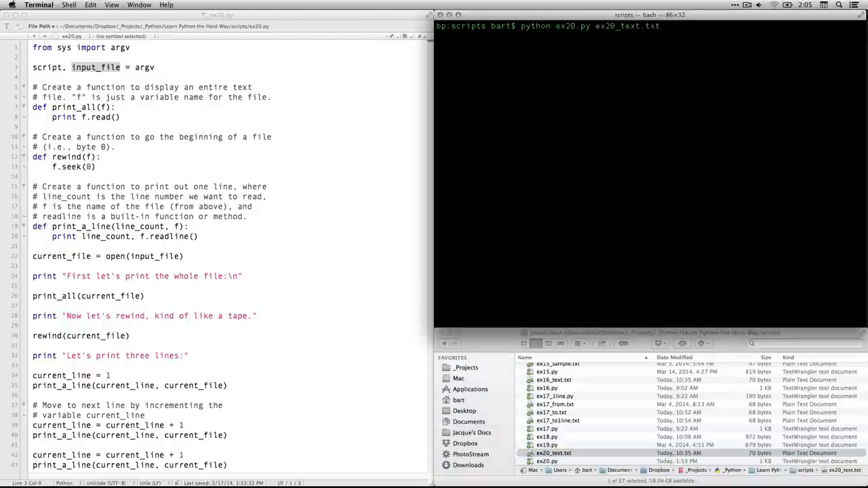
{"action": "key", "text": "Return"}
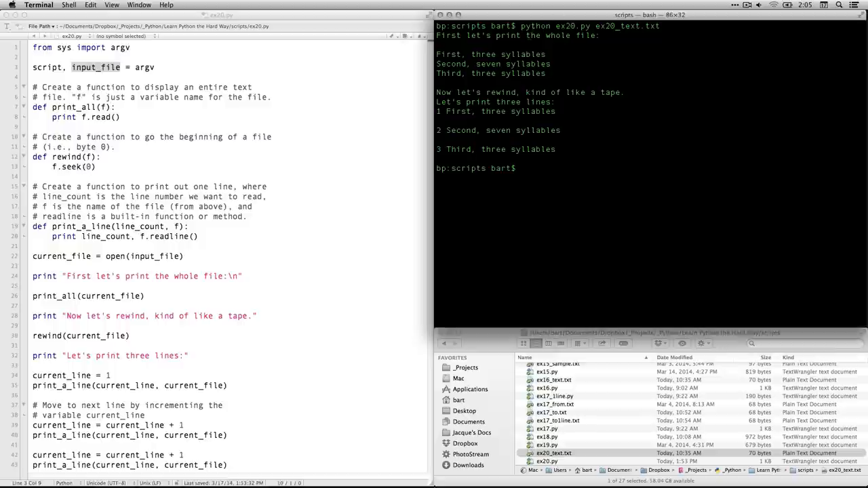
{"action": "triple_click", "coordinate": [528, 38]}
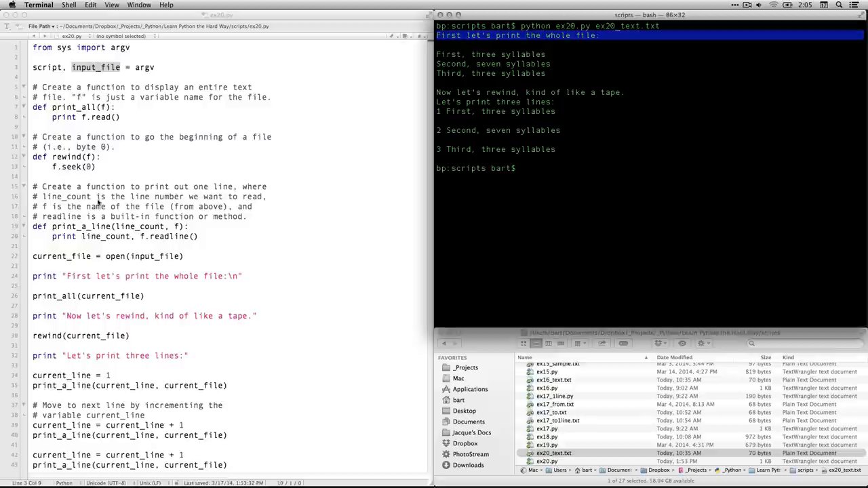
{"action": "triple_click", "coordinate": [133, 276]}
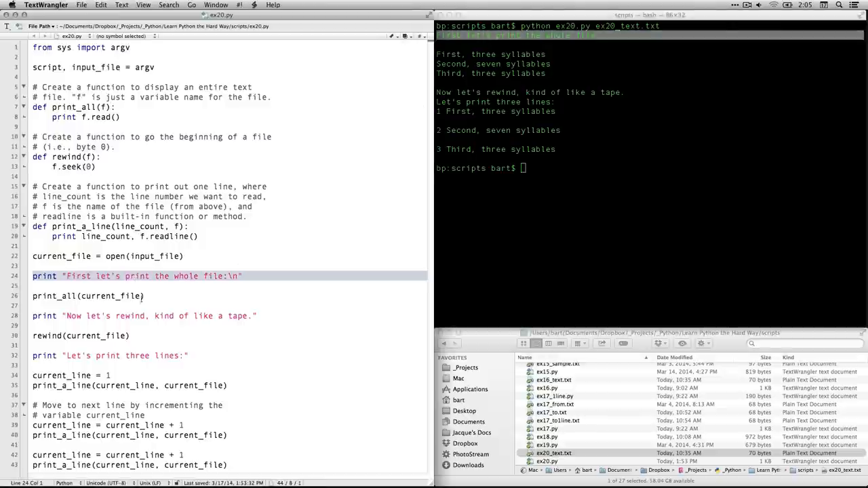
{"action": "left_click_drag", "start_coordinate": [145, 296], "coordinate": [30, 300]}
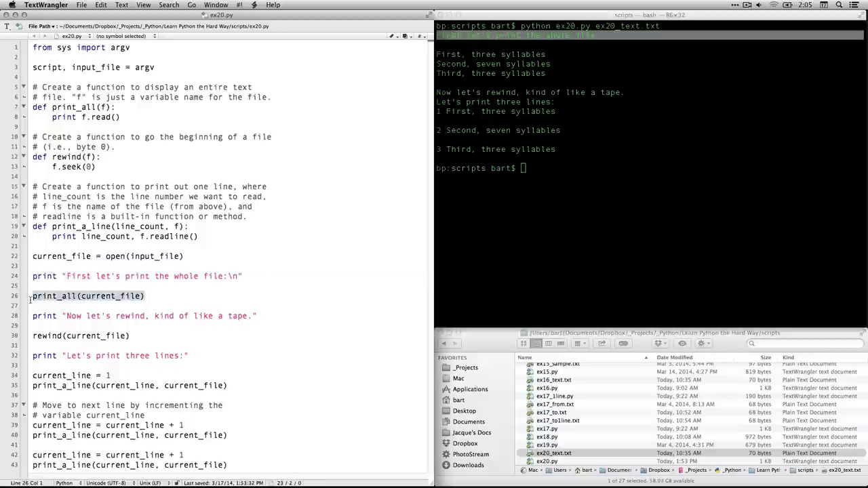
{"action": "double_click", "coordinate": [75, 107]}
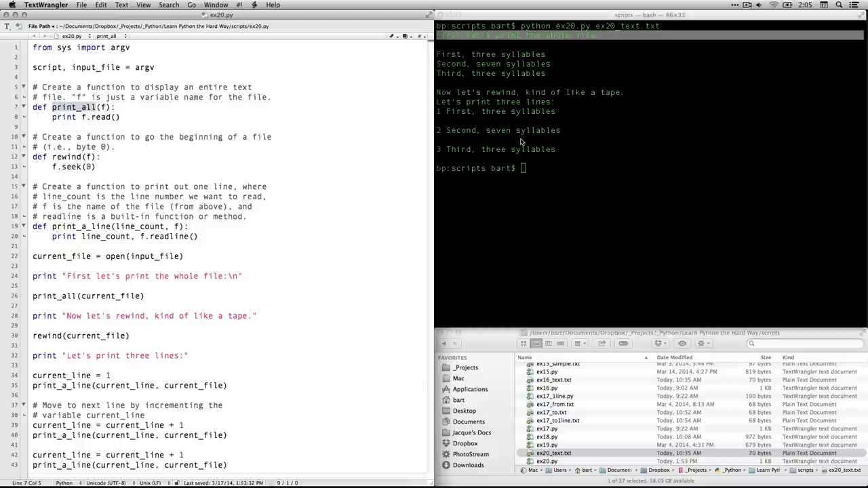
{"action": "left_click", "coordinate": [551, 84]}
{"action": "mouse_move", "coordinate": [559, 76]}
{"action": "left_mouse_down"}
{"action": "mouse_move", "coordinate": [437, 64]}
{"action": "mouse_move", "coordinate": [436, 54]}
{"action": "left_mouse_up"}
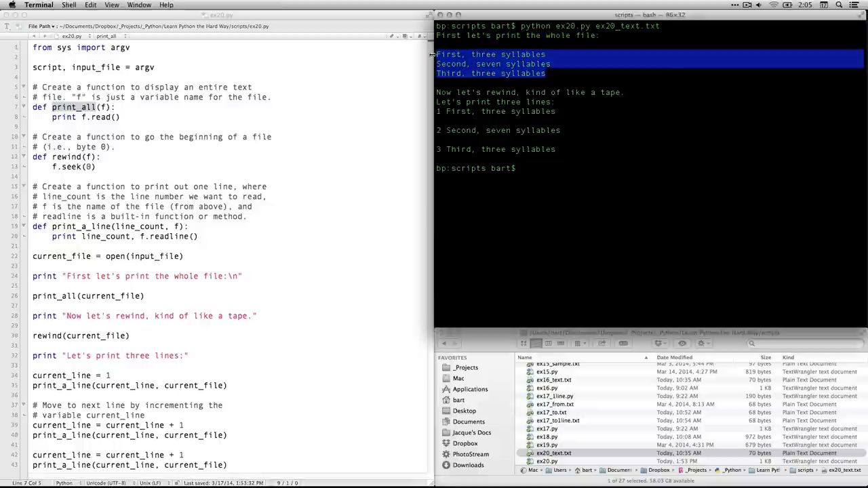
{"action": "left_click", "coordinate": [596, 453]}
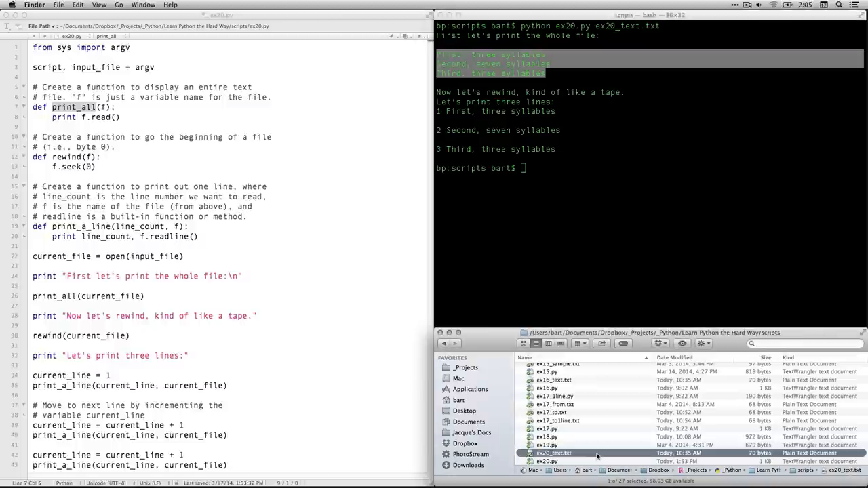
{"action": "key", "text": "space"}
{"action": "key", "text": "space"}
{"action": "left_click", "coordinate": [507, 103]}
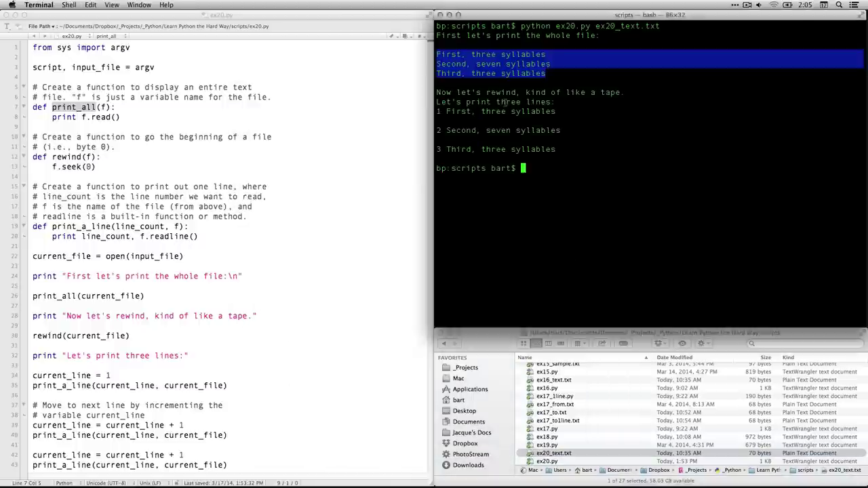
{"action": "triple_click", "coordinate": [171, 316]}
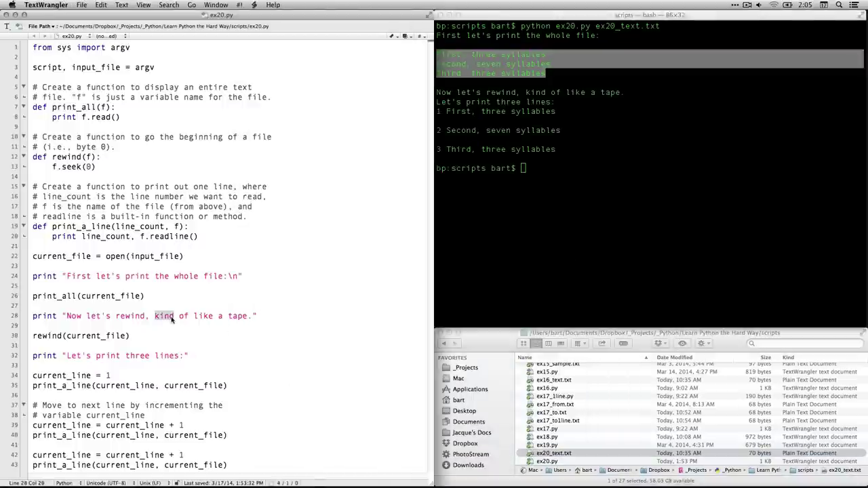
{"action": "triple_click", "coordinate": [524, 92]}
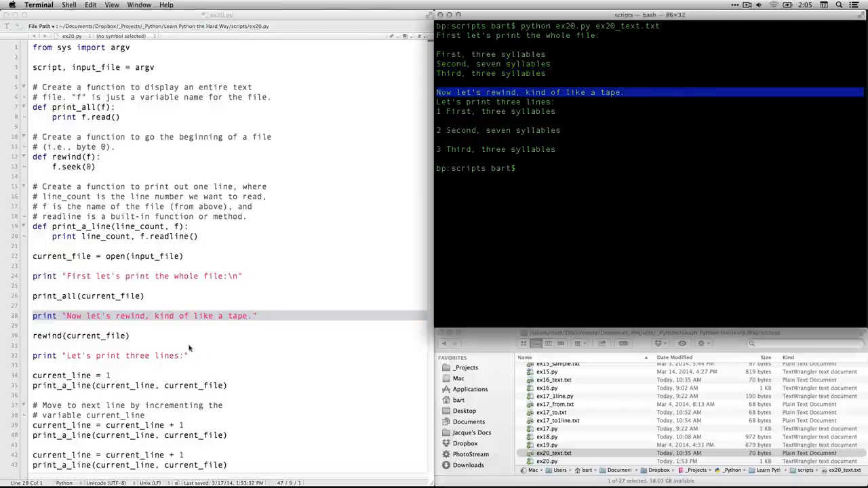
{"action": "double_click", "coordinate": [109, 355]}
{"action": "triple_click", "coordinate": [118, 358]}
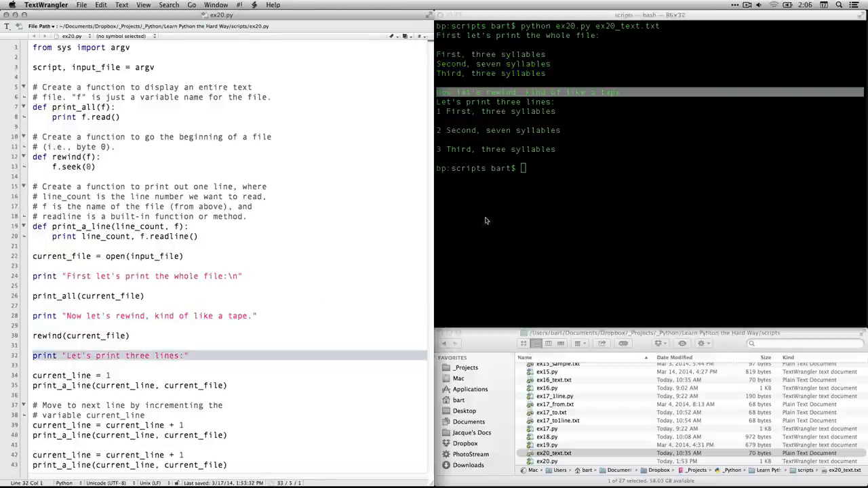
{"action": "left_click", "coordinate": [527, 102]}
{"action": "triple_click", "coordinate": [528, 102]}
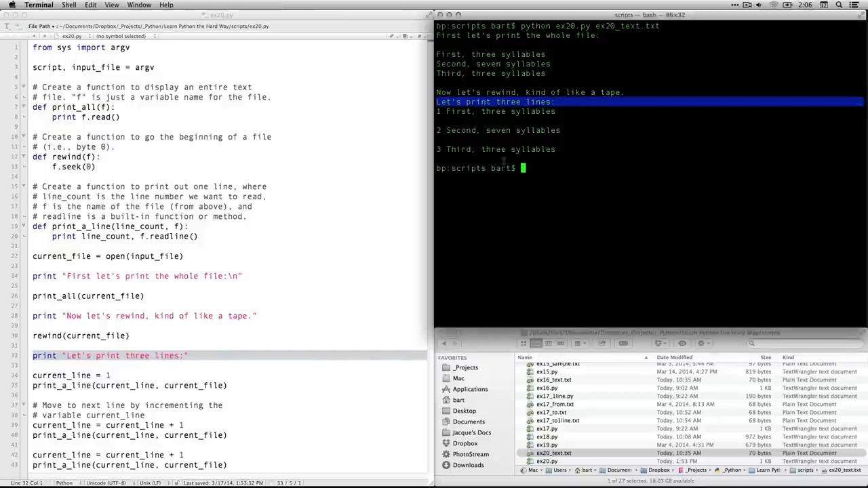
{"action": "left_click", "coordinate": [116, 377]}
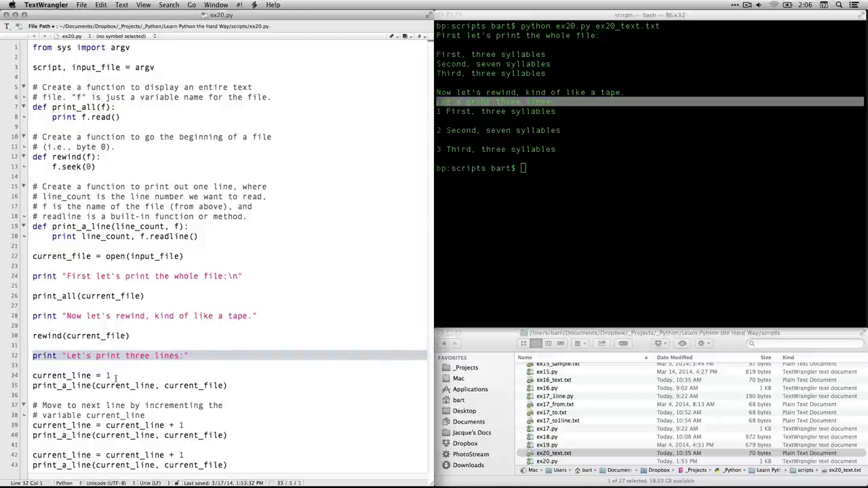
{"action": "left_click", "coordinate": [528, 101]}
{"action": "left_click_drag", "start_coordinate": [556, 112], "coordinate": [435, 112]}
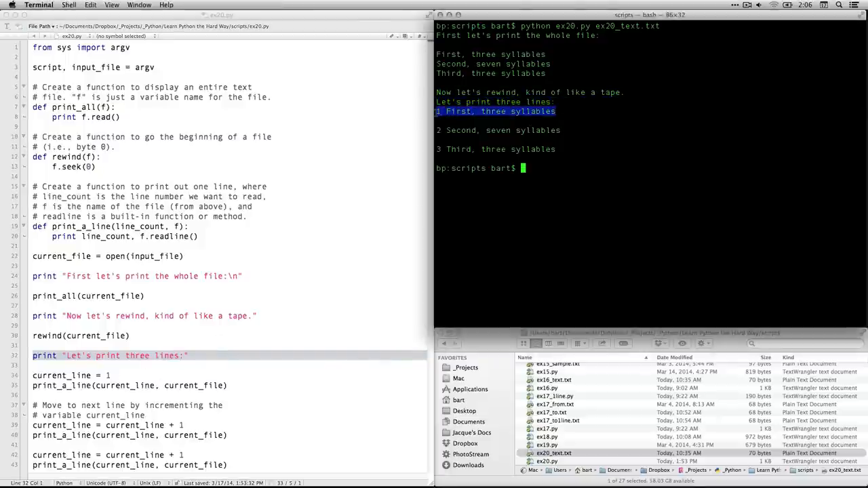
{"action": "left_click_drag", "start_coordinate": [546, 54], "coordinate": [434, 54]}
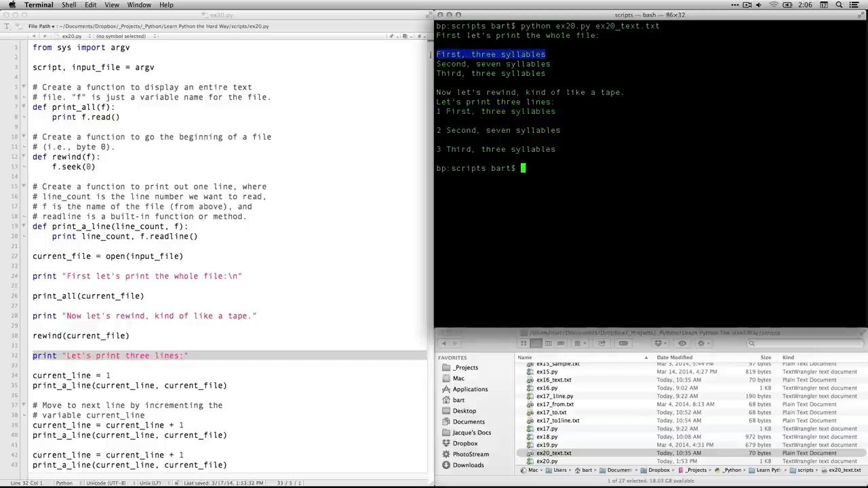
{"action": "left_click", "coordinate": [266, 395]}
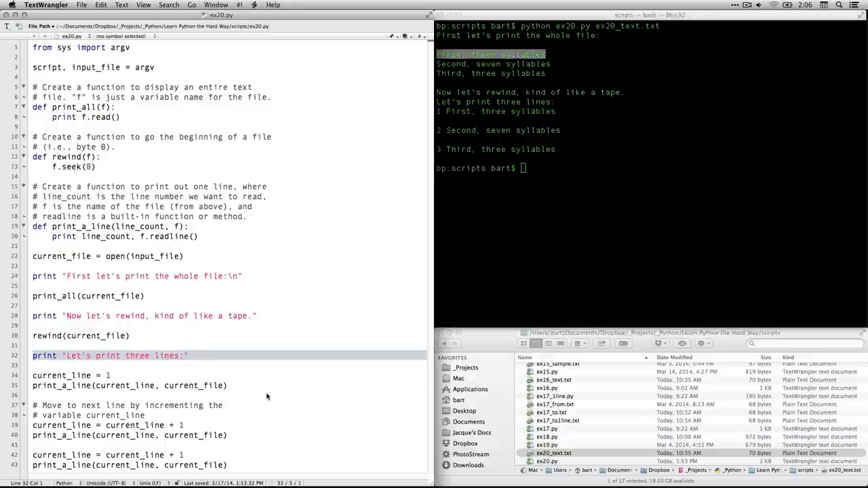
{"action": "double_click", "coordinate": [79, 375]}
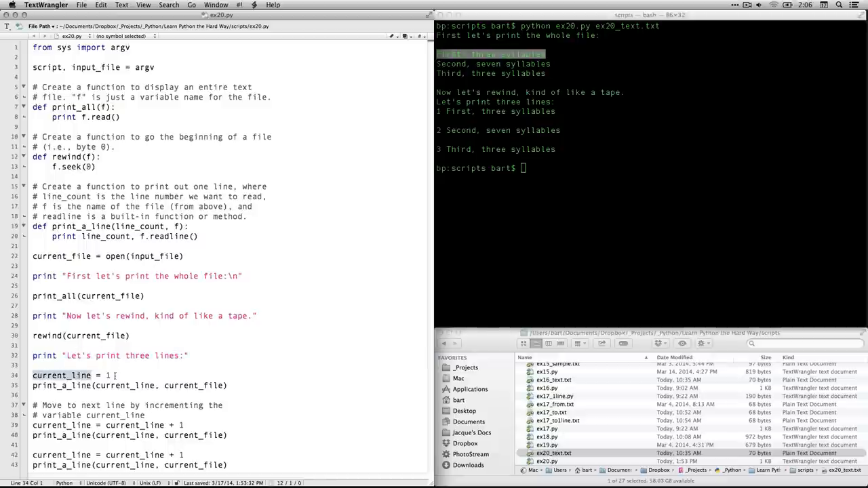
{"action": "left_click", "coordinate": [192, 425]}
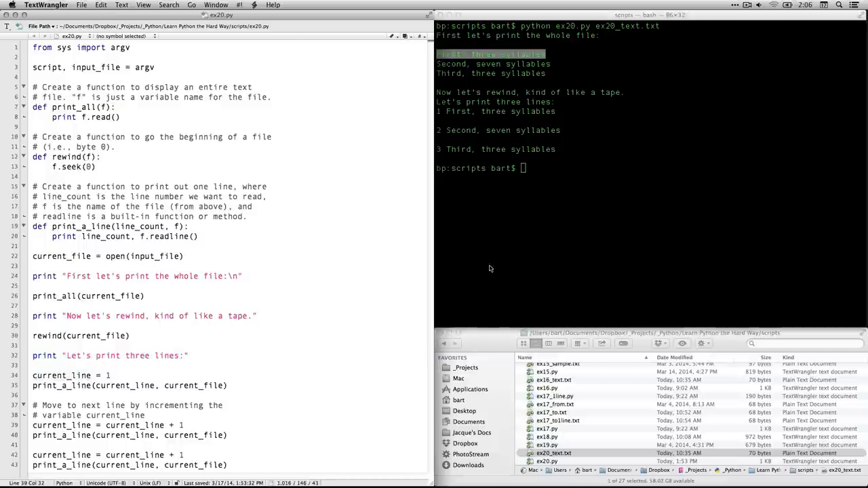
{"action": "left_click", "coordinate": [569, 128]}
{"action": "left_click_drag", "start_coordinate": [563, 130], "coordinate": [435, 131]}
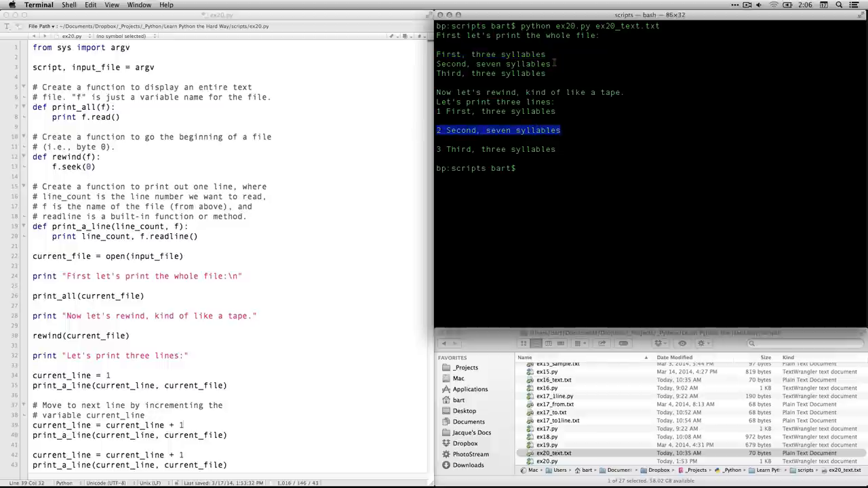
{"action": "left_click_drag", "start_coordinate": [552, 64], "coordinate": [436, 63]}
{"action": "left_click", "coordinate": [603, 160]}
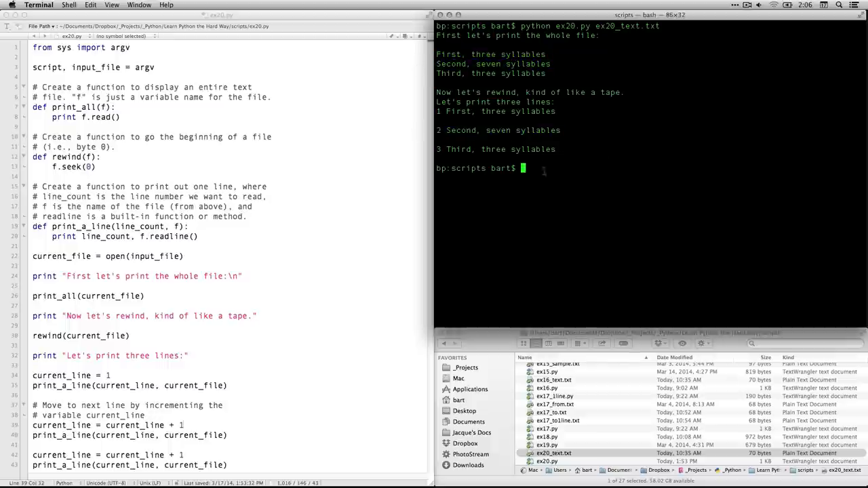
{"action": "left_click", "coordinate": [195, 454]}
{"action": "left_click_drag", "start_coordinate": [186, 454], "coordinate": [32, 455]}
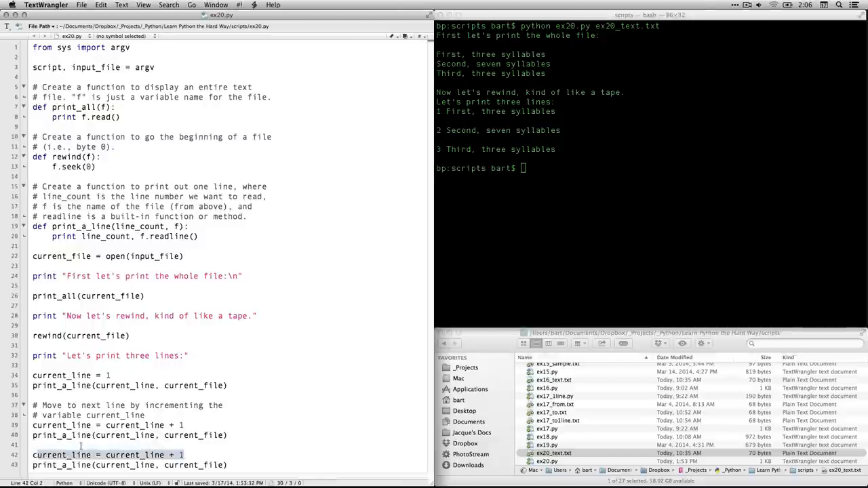
{"action": "left_click", "coordinate": [544, 148]}
{"action": "triple_click", "coordinate": [568, 149]}
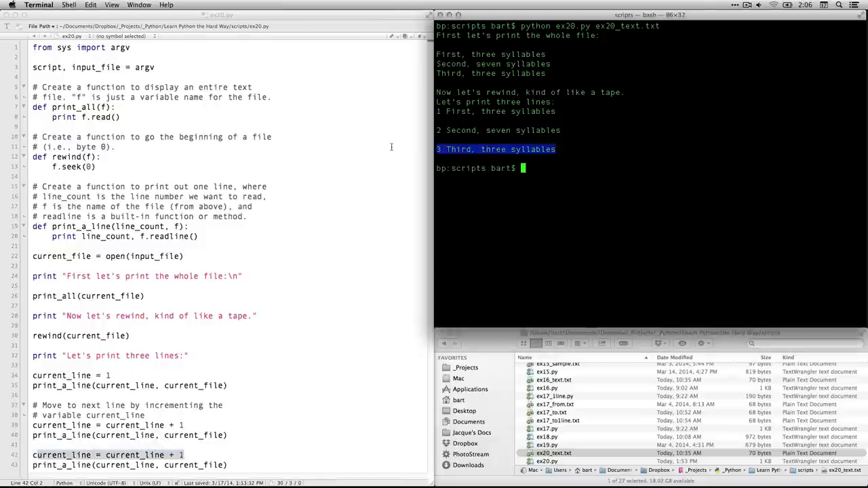
{"action": "left_click", "coordinate": [742, 208]}
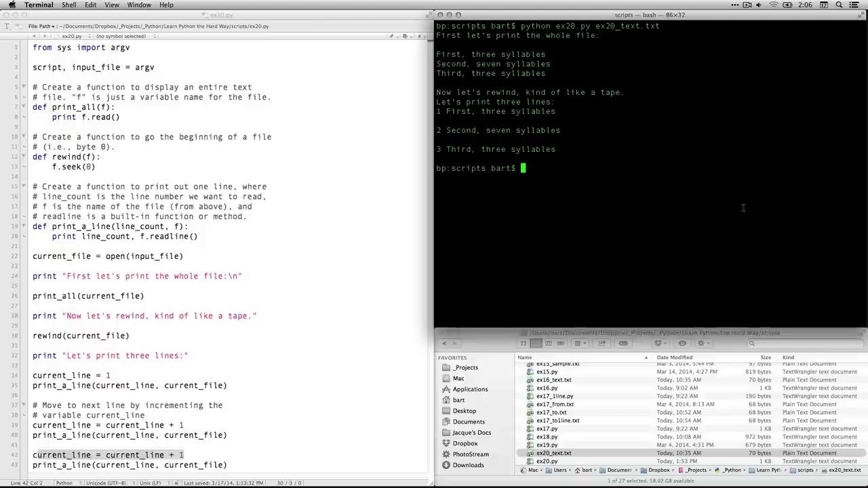